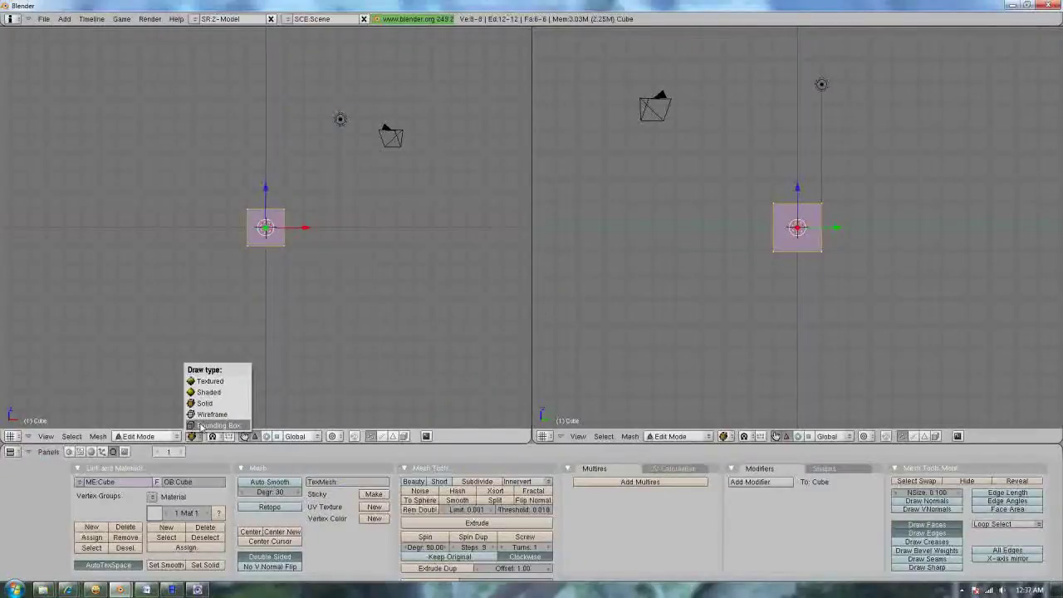
Show the cube in the Bounding Box draw type in the front view and deselect all of its mesh.
click(201, 426)
scroll(266, 226, up, 3)
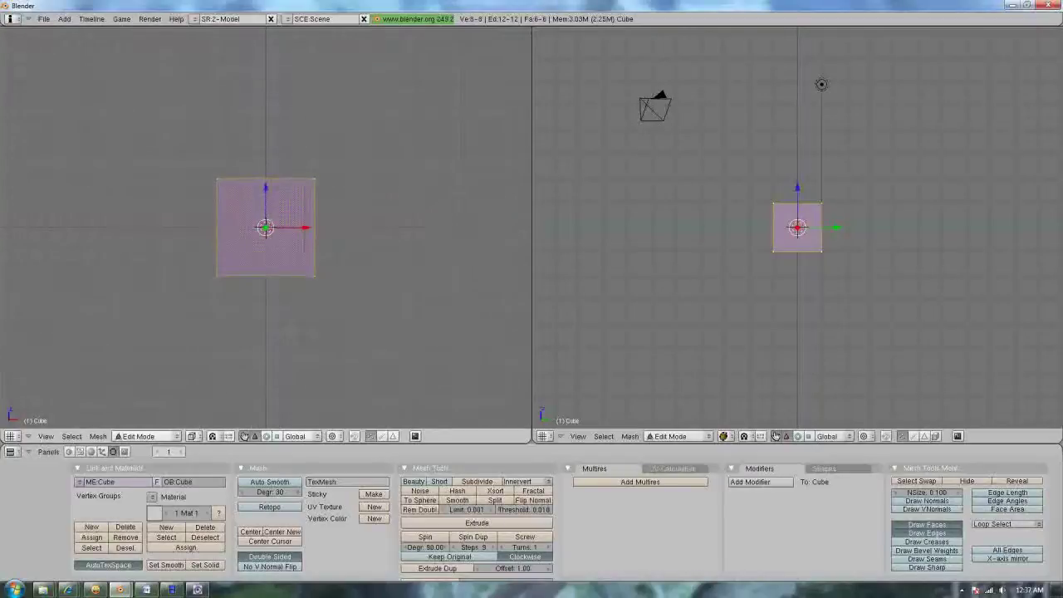
key(a)
middle_drag(332, 224, 291, 249)
Preview the cube at an angle in the Wireframe draw type and in the Solid draw type.
click(191, 436)
click(206, 415)
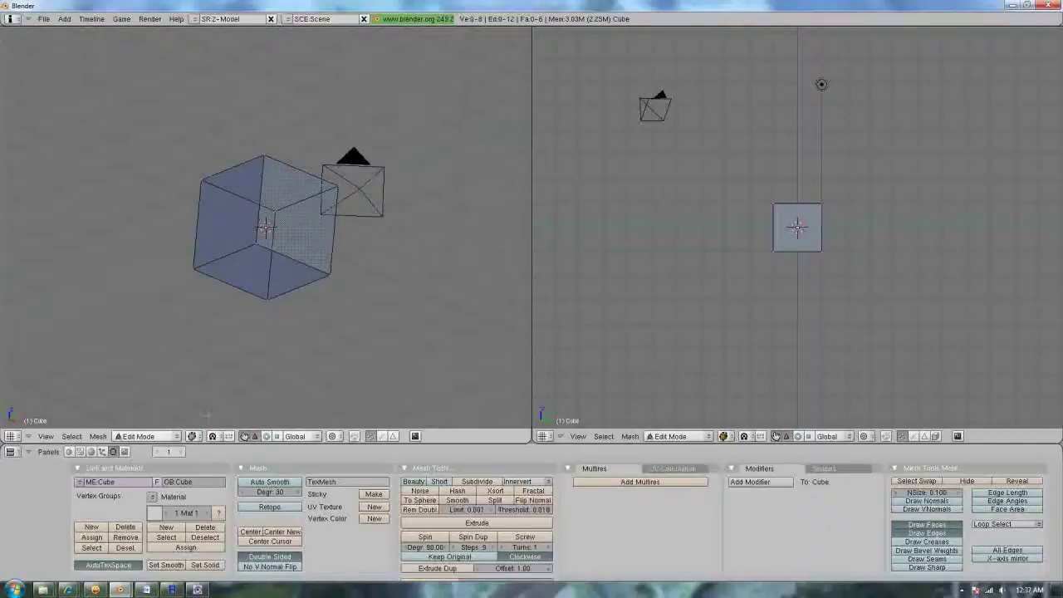
click(192, 436)
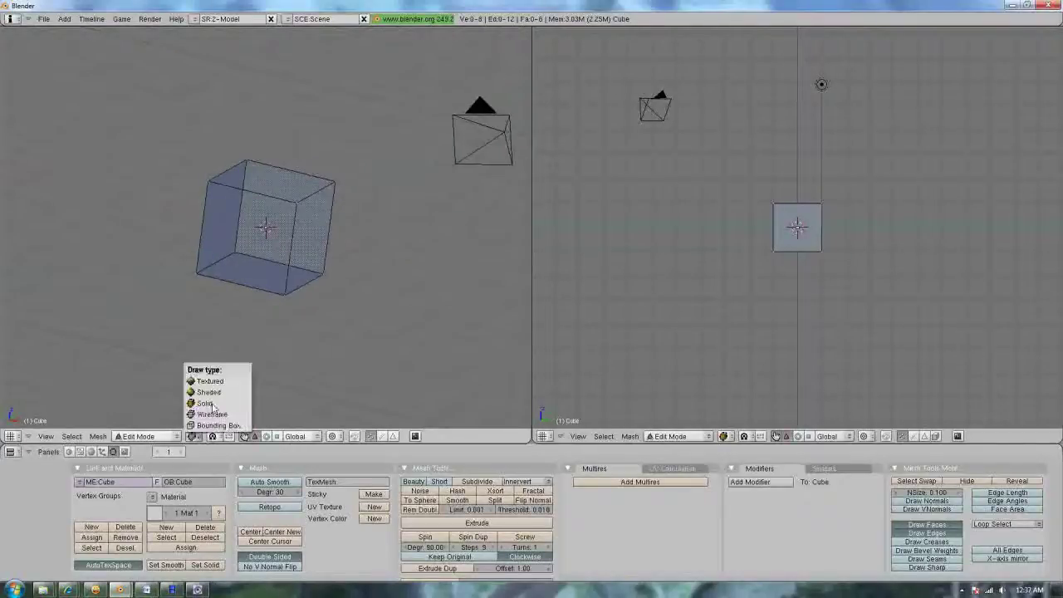
click(214, 404)
middle_drag(304, 273, 277, 225)
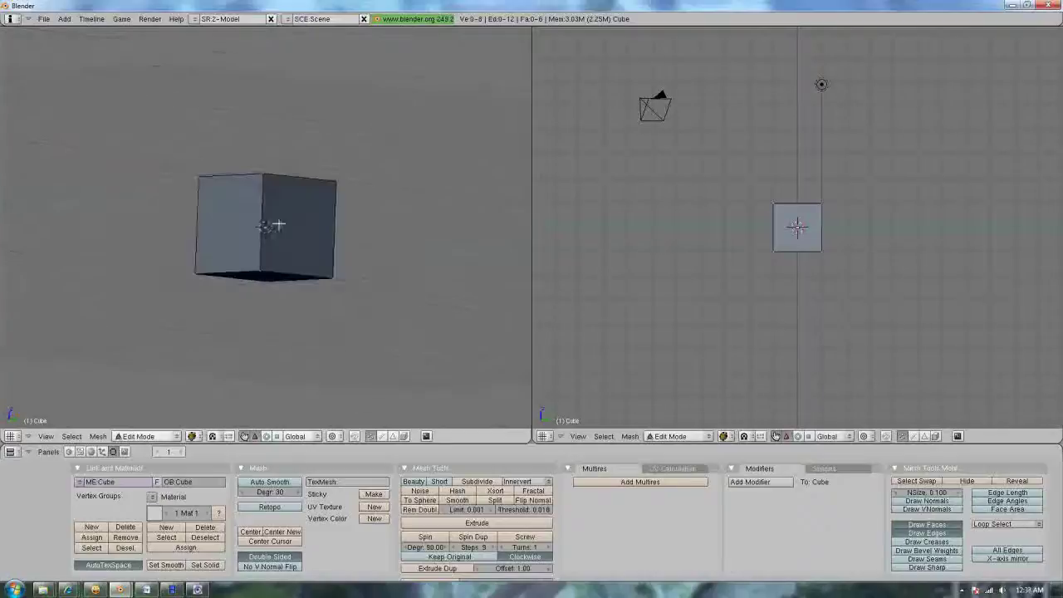
Preview the cube in the Shaded draw type and return to the front view.
click(192, 436)
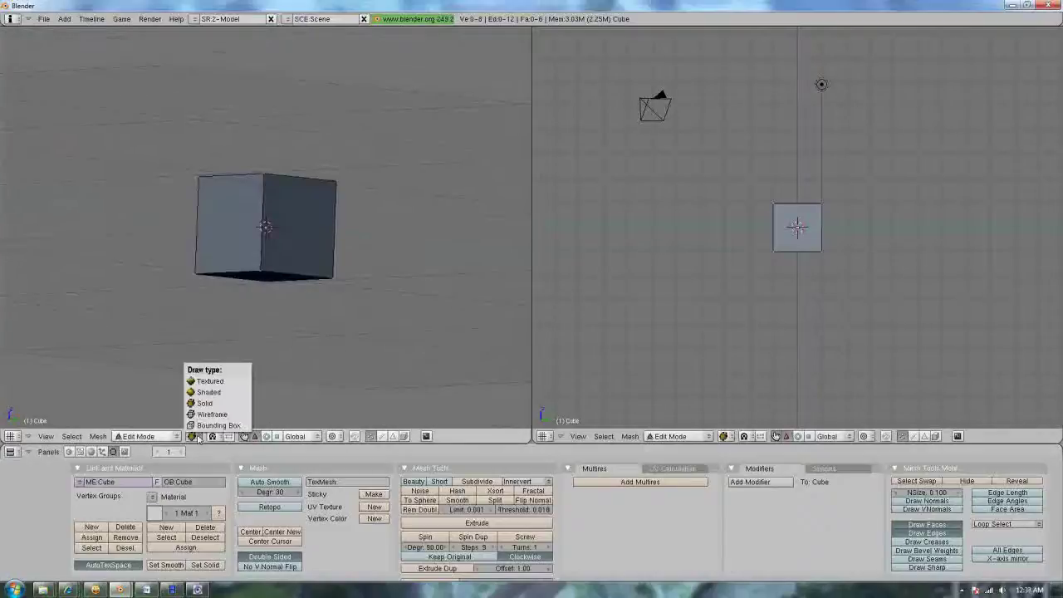
click(205, 394)
mouse_move(233, 282)
middle_down()
mouse_move(274, 183)
mouse_move(249, 274)
mouse_move(184, 254)
mouse_move(193, 299)
mouse_move(257, 33)
mouse_move(295, 249)
mouse_move(265, 191)
mouse_move(253, 225)
mouse_move(273, 269)
mouse_move(231, 316)
middle_up()
click(192, 436)
click(204, 403)
key(KP_1)
Change the front view's draw type to Bounding Box and then to Wireframe.
click(192, 436)
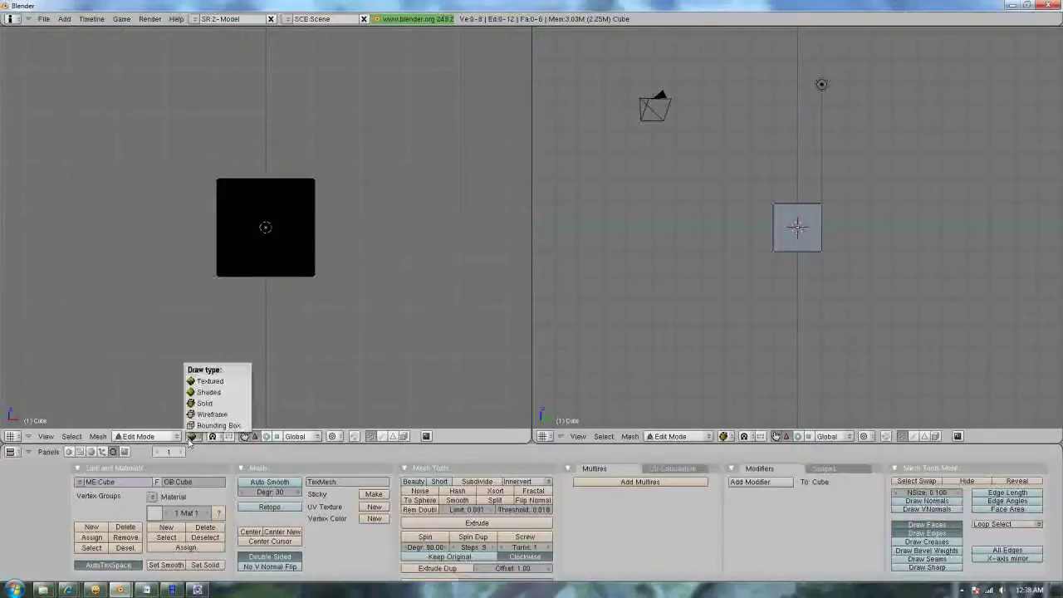
click(199, 421)
click(191, 436)
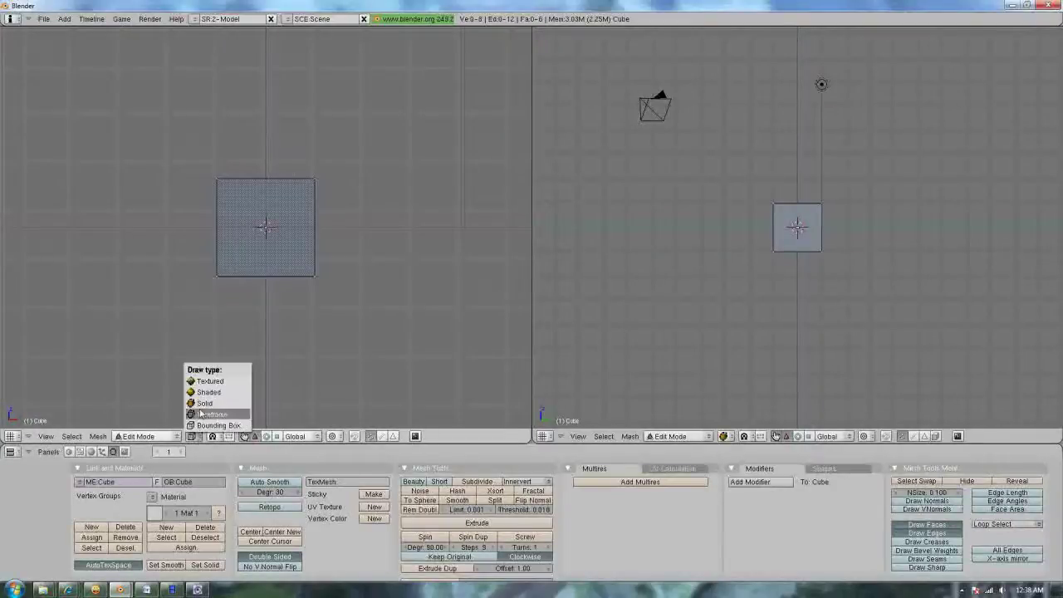
Toggle the cube from Edit Mode to Object Mode and back.
click(170, 436)
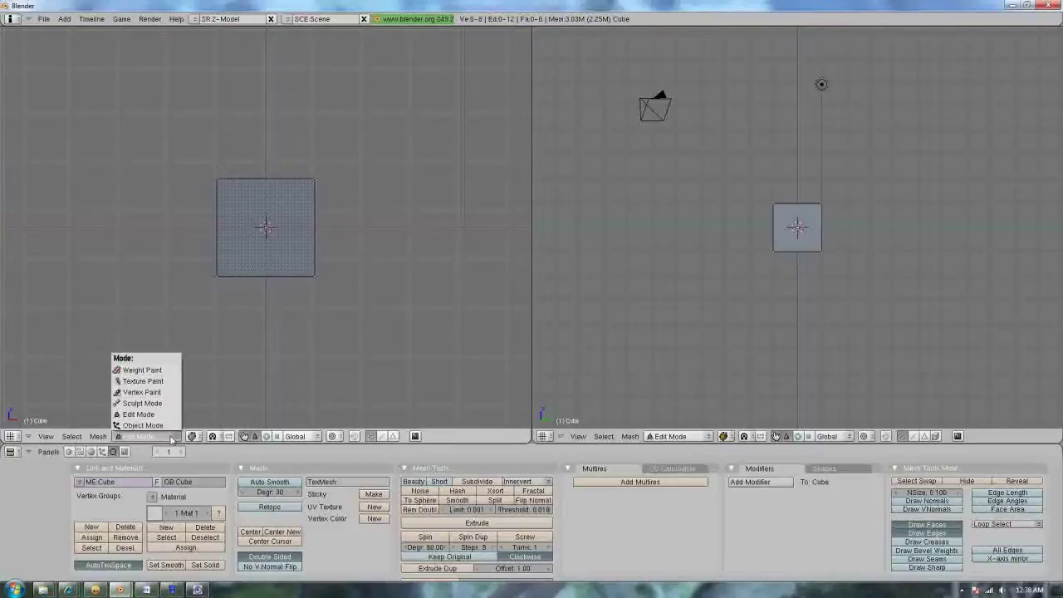
key(Escape)
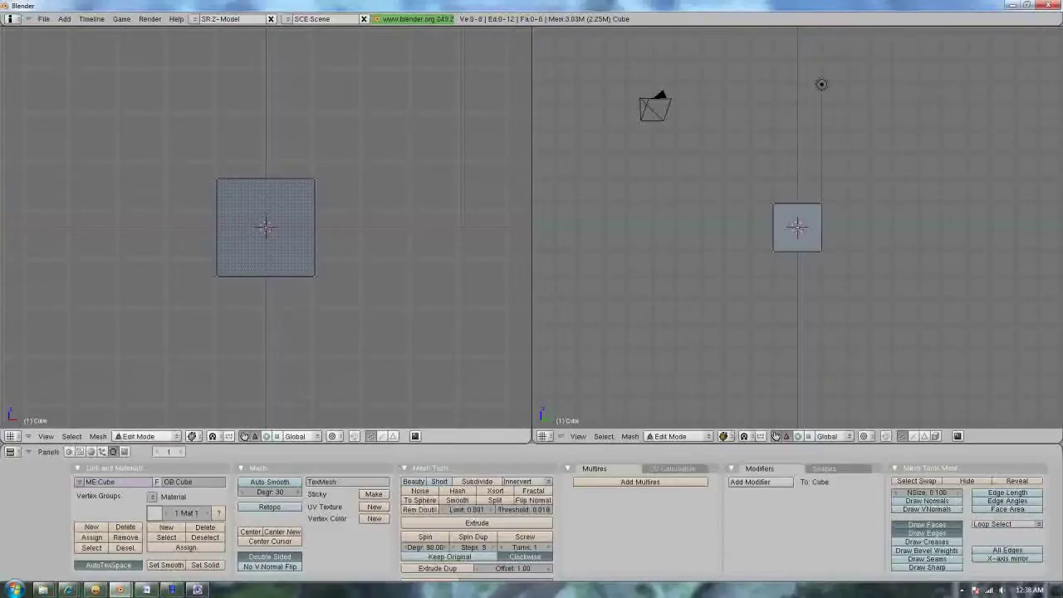
key(Tab)
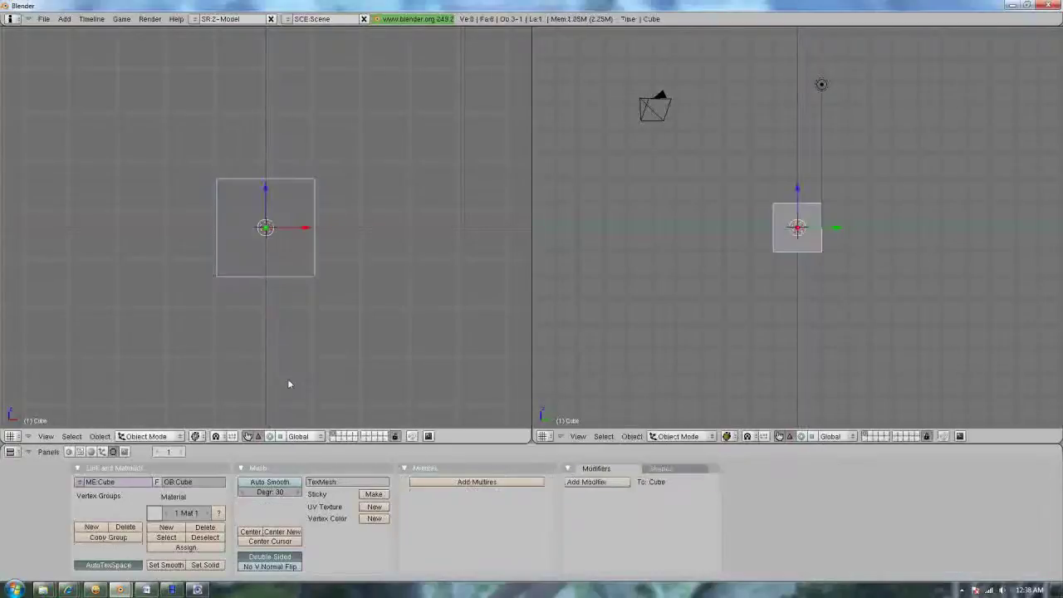
key(Tab)
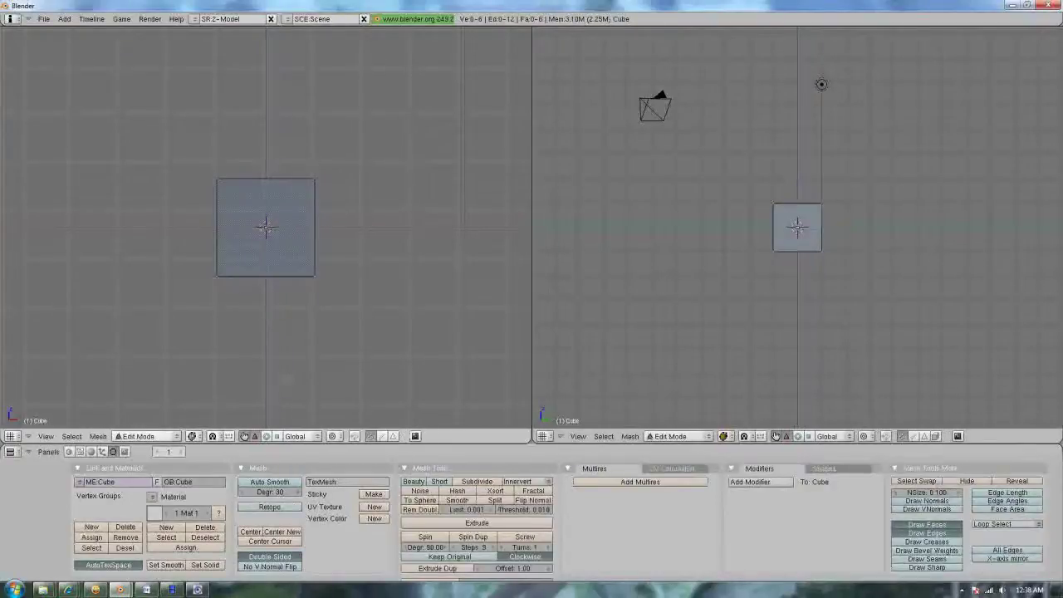
Put the cube in Sculpt Mode and return it to Object Mode.
click(176, 436)
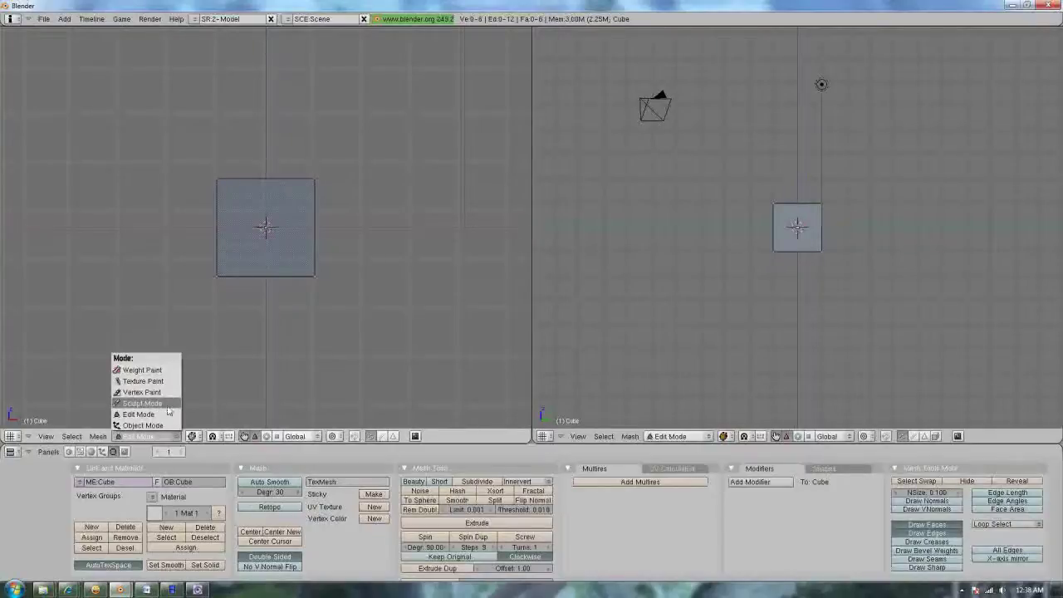
click(167, 404)
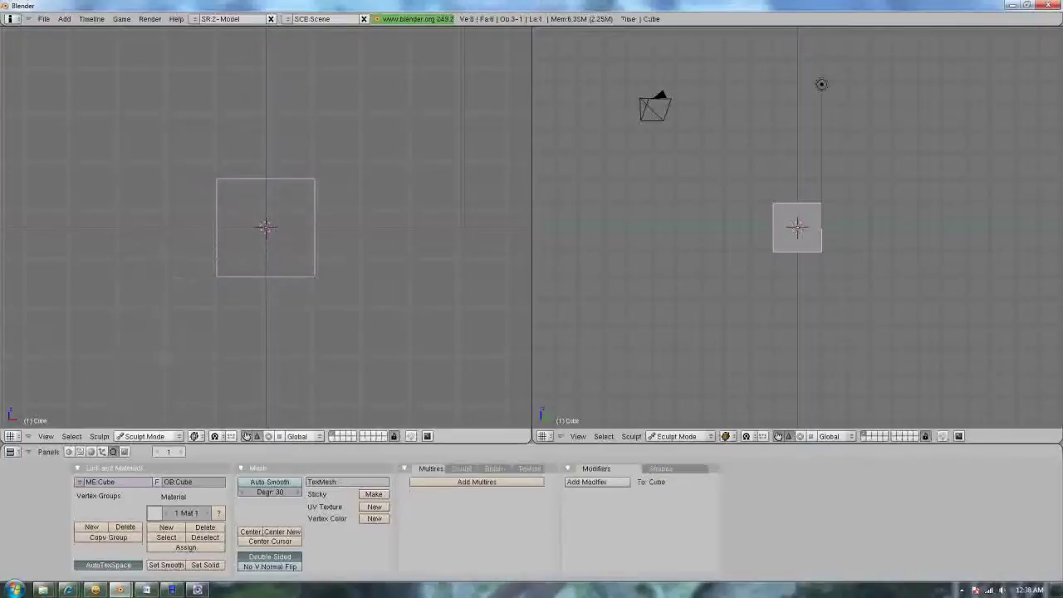
click(176, 436)
click(171, 425)
Switch the cube to Vertex Paint mode and then to Texture Paint mode.
click(172, 436)
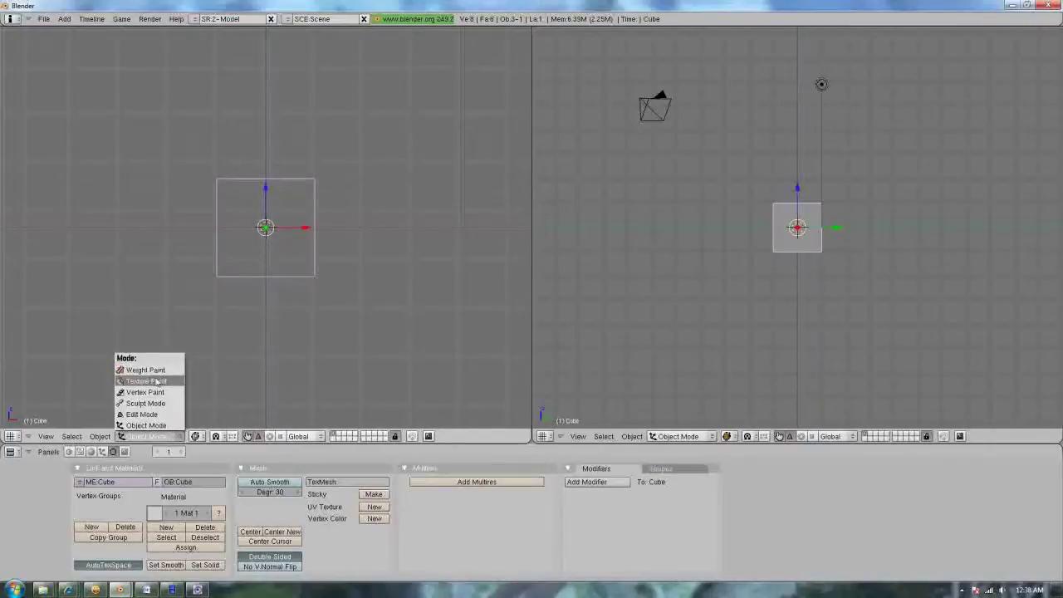
click(146, 392)
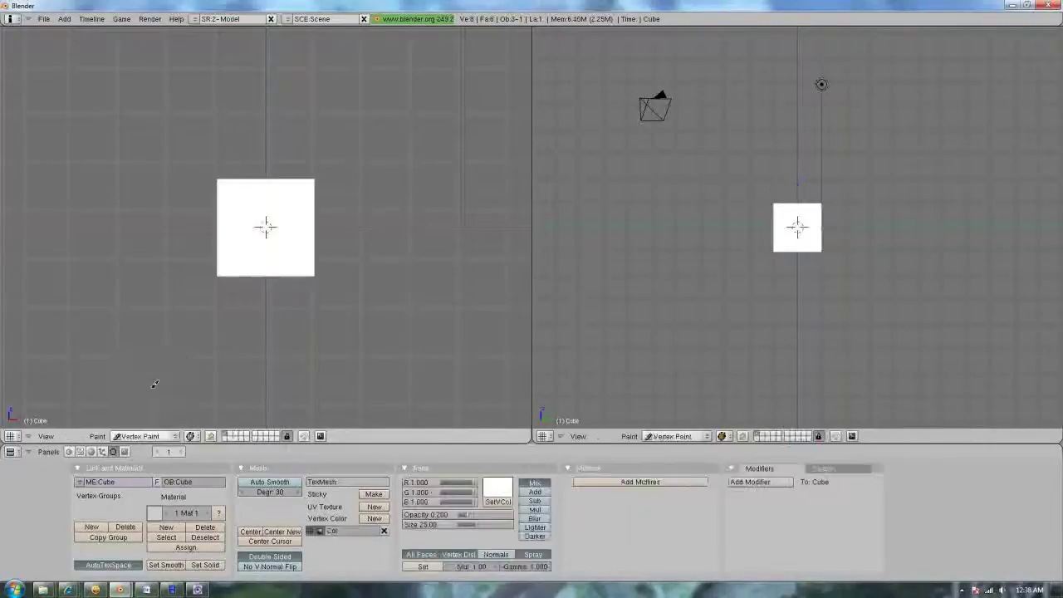
click(141, 435)
click(145, 379)
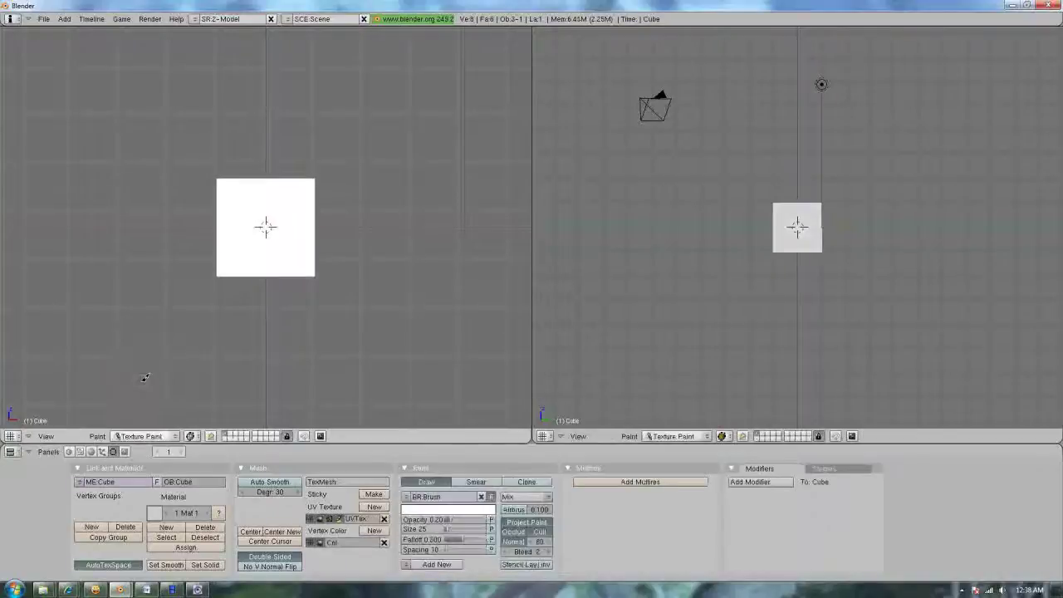
Switch the cube to Weight Paint mode and inspect its weight display from an angle.
click(143, 436)
click(143, 436)
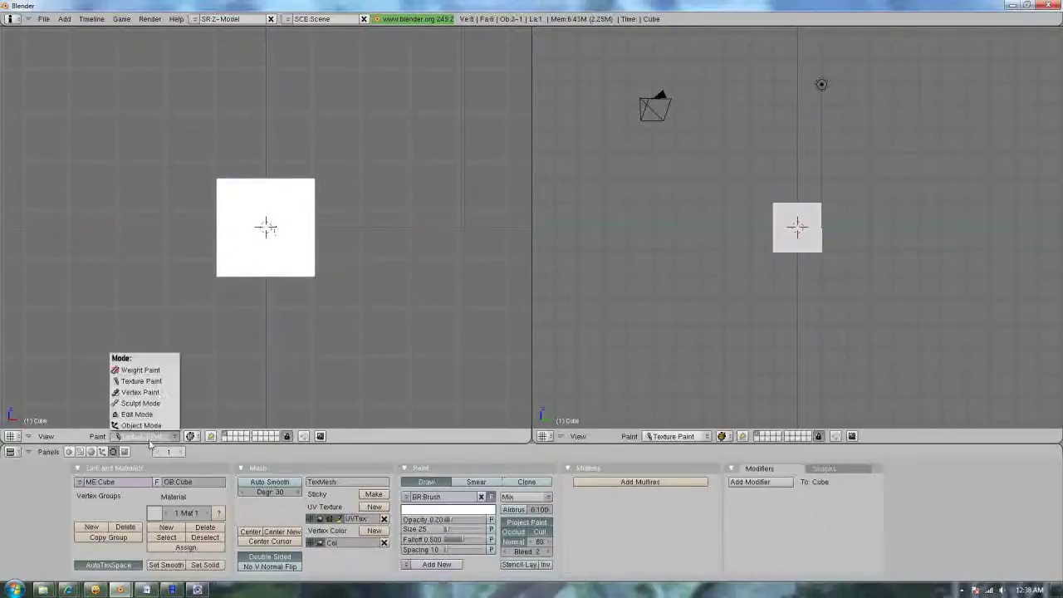
click(159, 369)
middle_drag(367, 251, 275, 287)
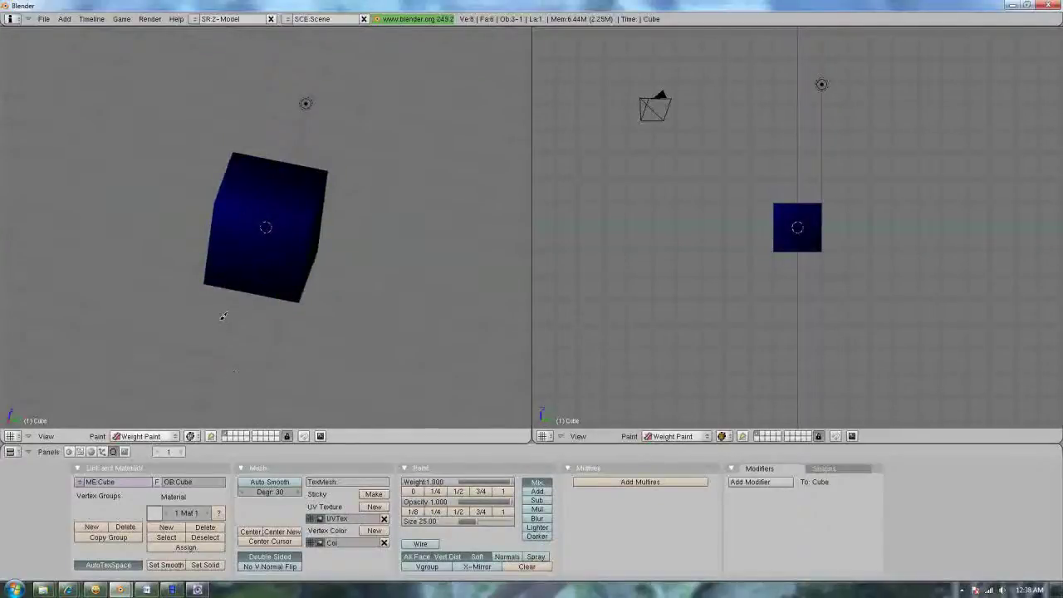
key(KP_1)
Return the cube to Edit Mode and check its mesh from an angle and from the front.
click(171, 436)
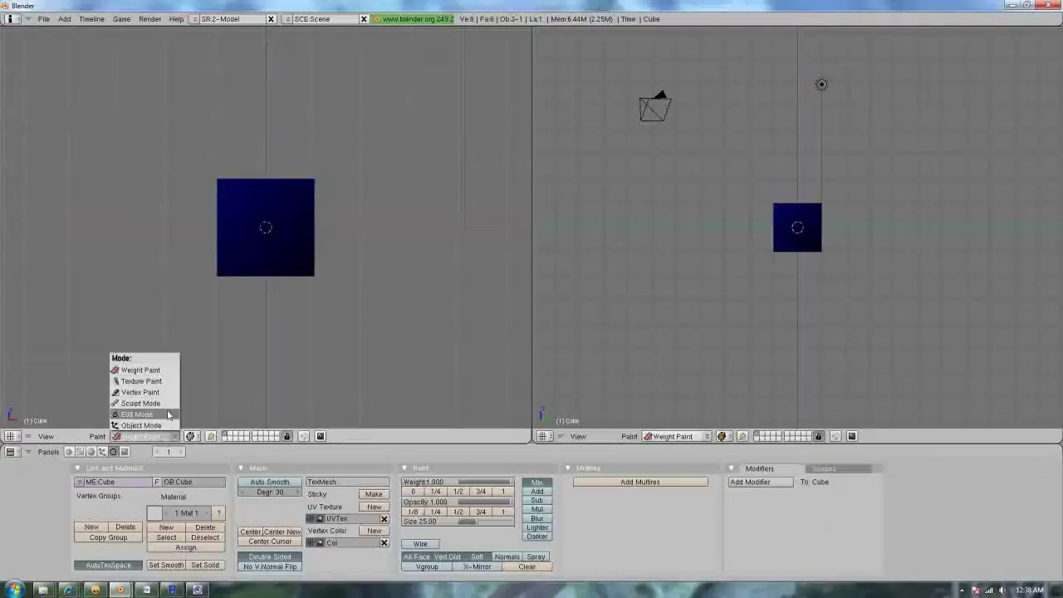
click(154, 414)
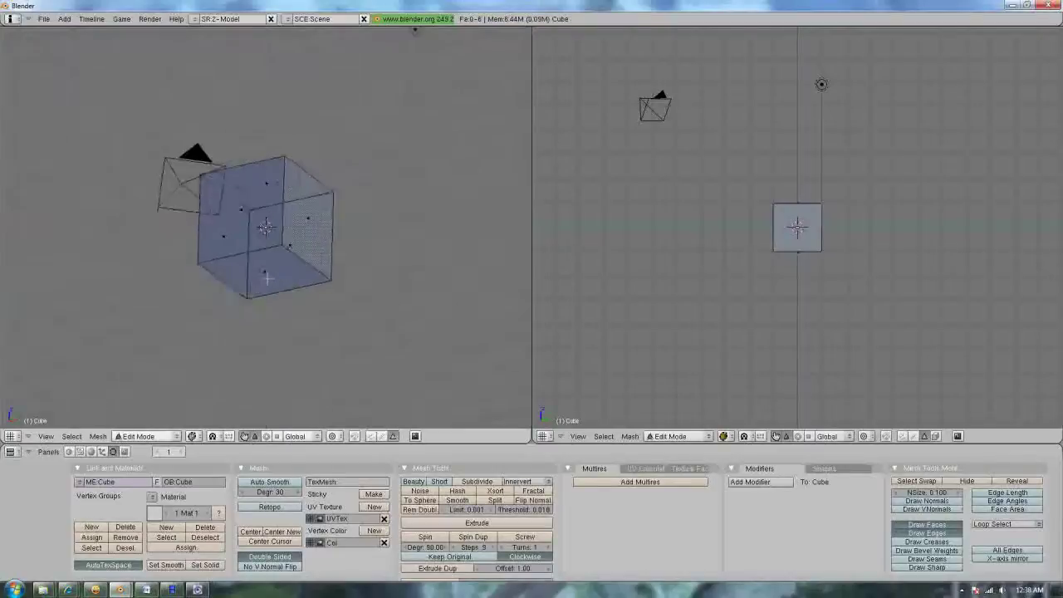
middle_drag(264, 277, 267, 276)
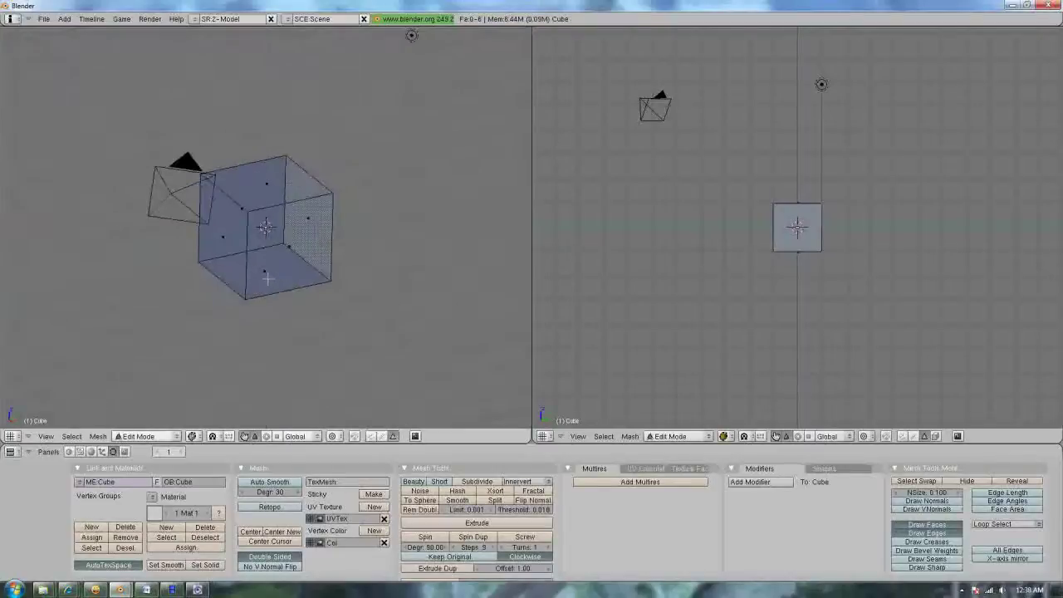
key(KP_1)
Change the mesh selection mode to Vertices and then to Edges.
key(ctrl+Tab)
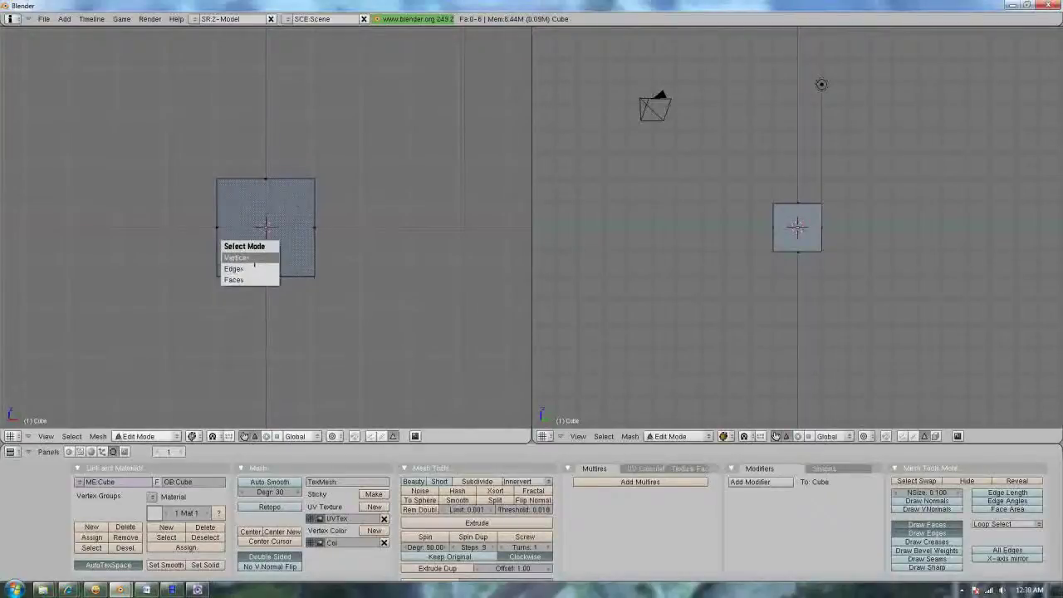
click(239, 257)
key(ctrl+Tab)
click(225, 273)
middle_drag(226, 272, 249, 220)
key(KP_1)
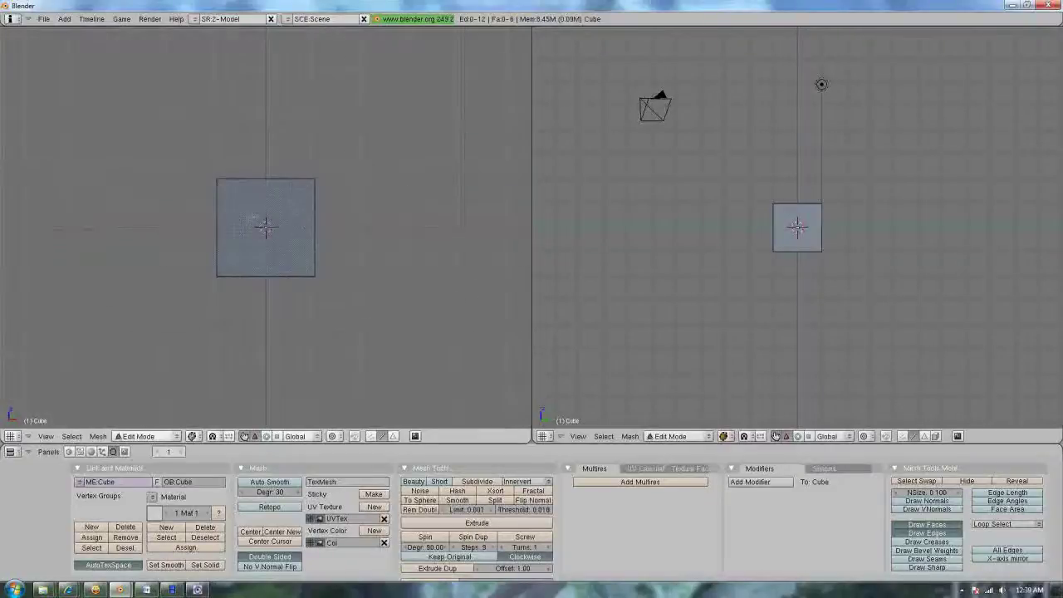
Change the mesh selection mode to Faces and turn the cube to show its faces.
key(ctrl+Tab)
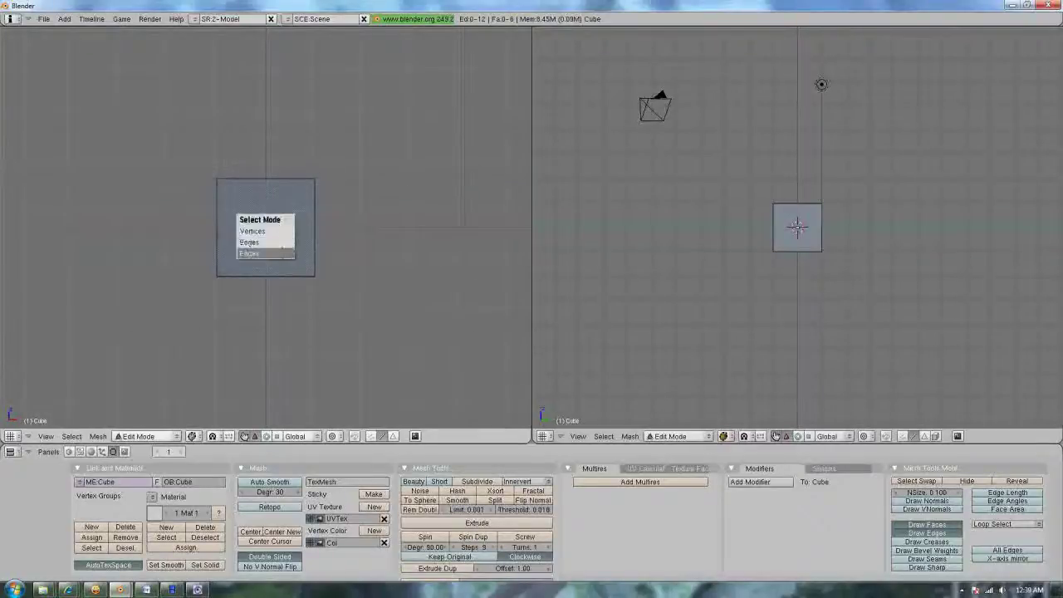
click(279, 254)
middle_drag(279, 249, 249, 270)
Delete the cube's front face and inspect the opened mesh.
right_click(251, 244)
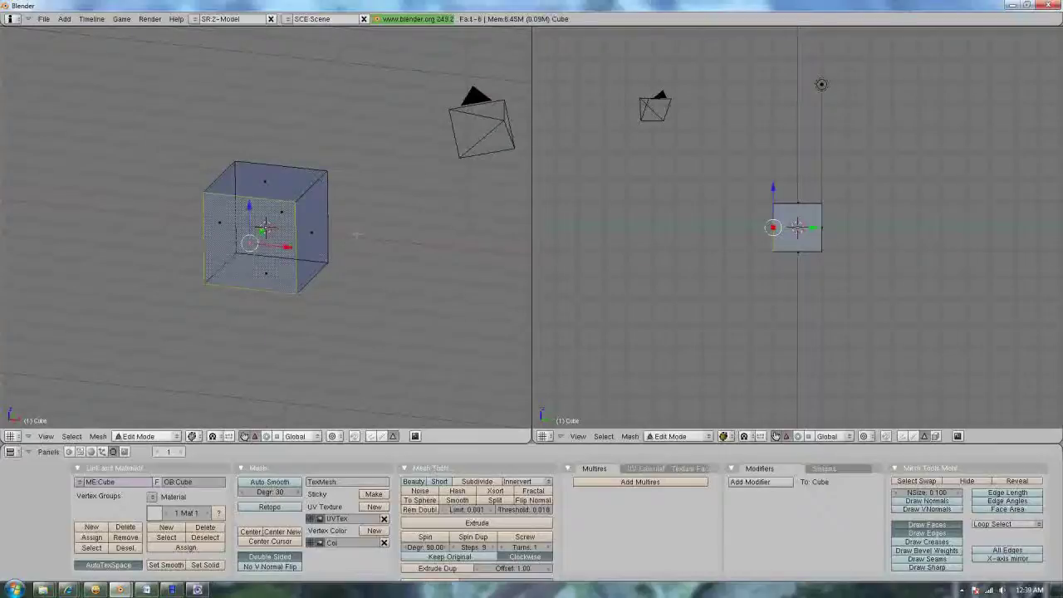
key(x)
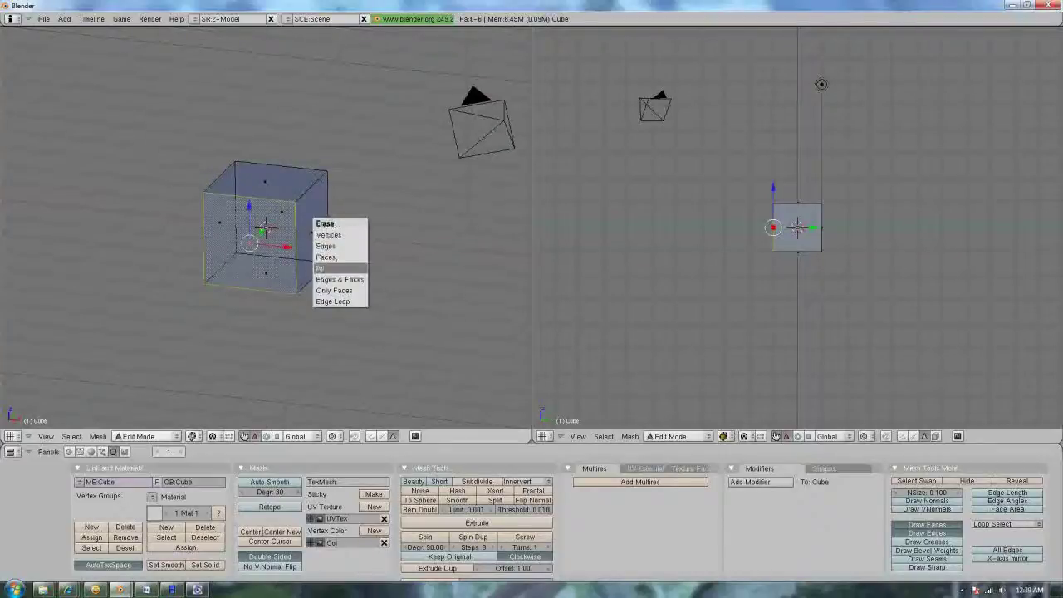
click(340, 251)
middle_drag(295, 241, 415, 127)
key(KP_1)
Undo the face deletion, deselect all faces and return to the front view.
key(ctrl+z)
key(a)
middle_drag(349, 207, 228, 293)
key(KP_1)
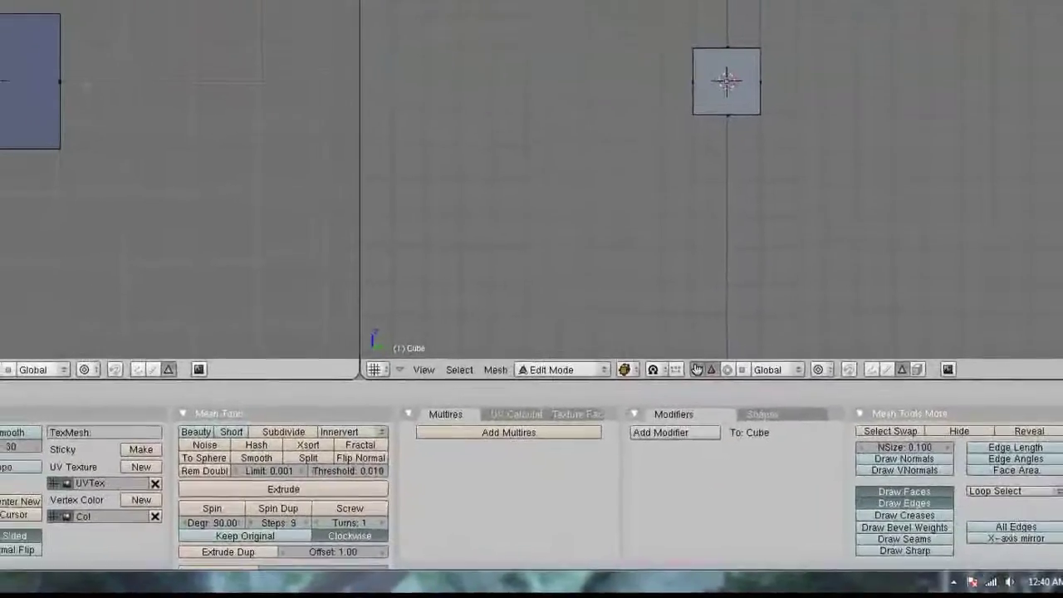
Toggle the selection of all the cube's faces on and off, leaving them deselected.
key(a)
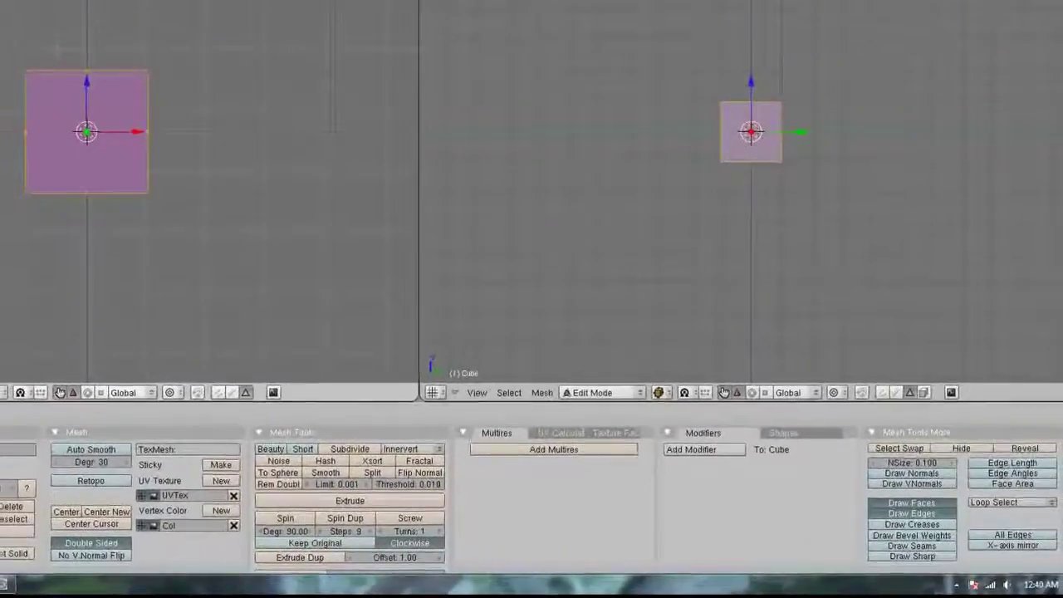
key(a)
key(a)
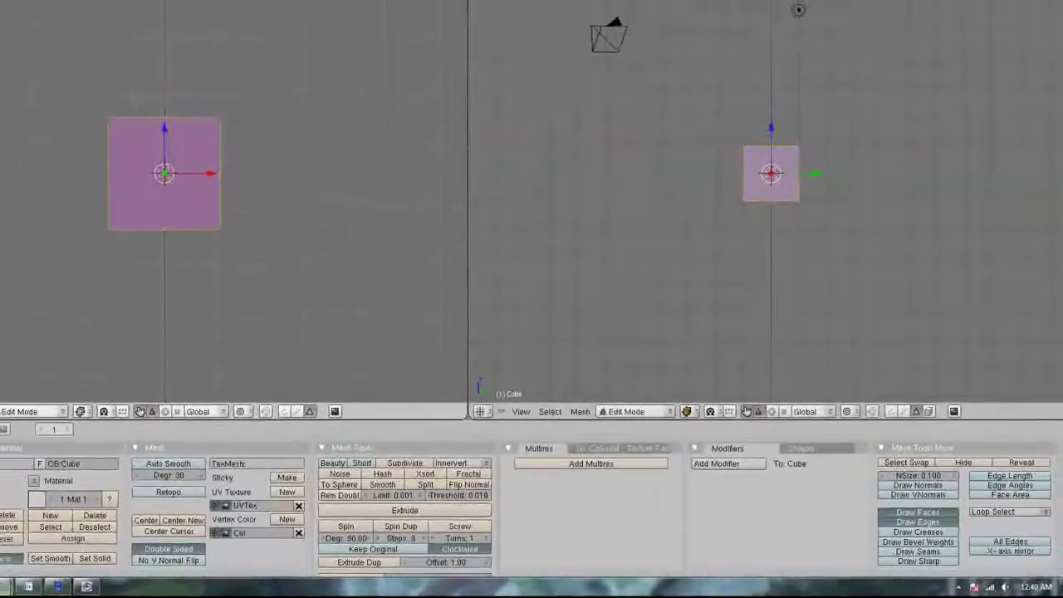
key(a)
key(k)
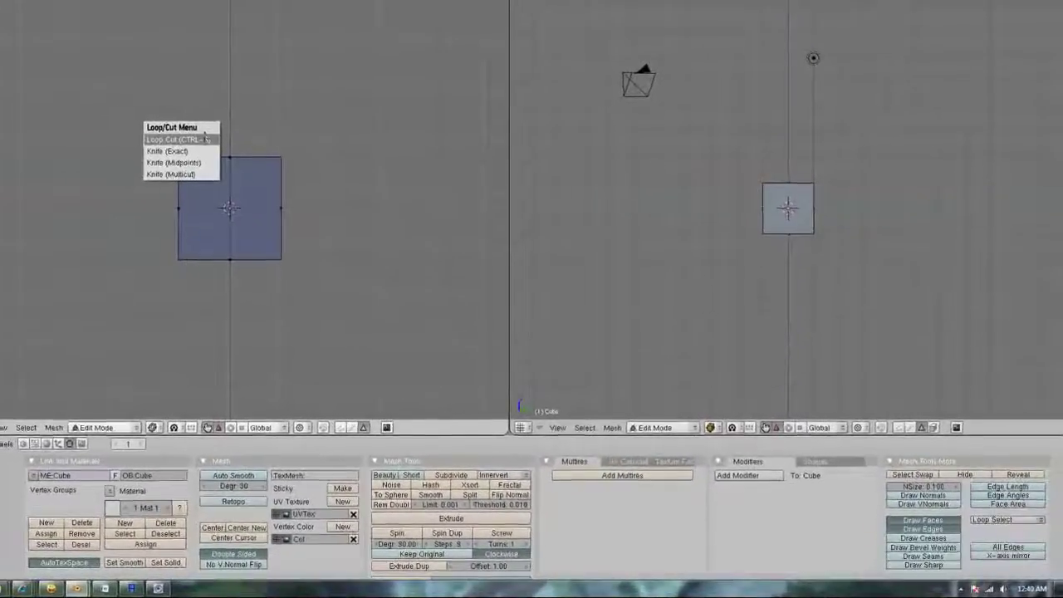
click(204, 138)
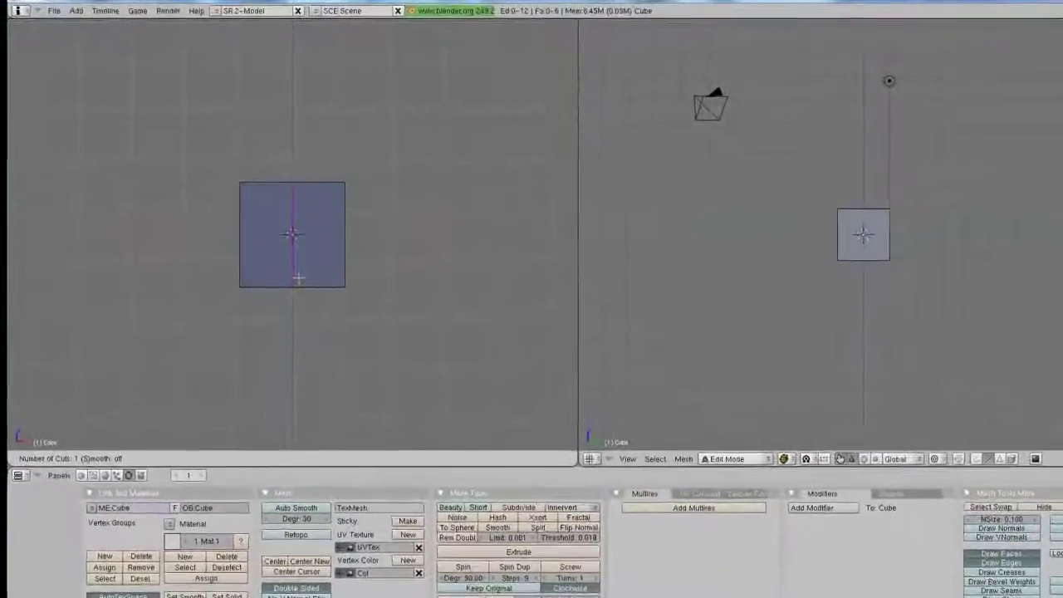
key(Escape)
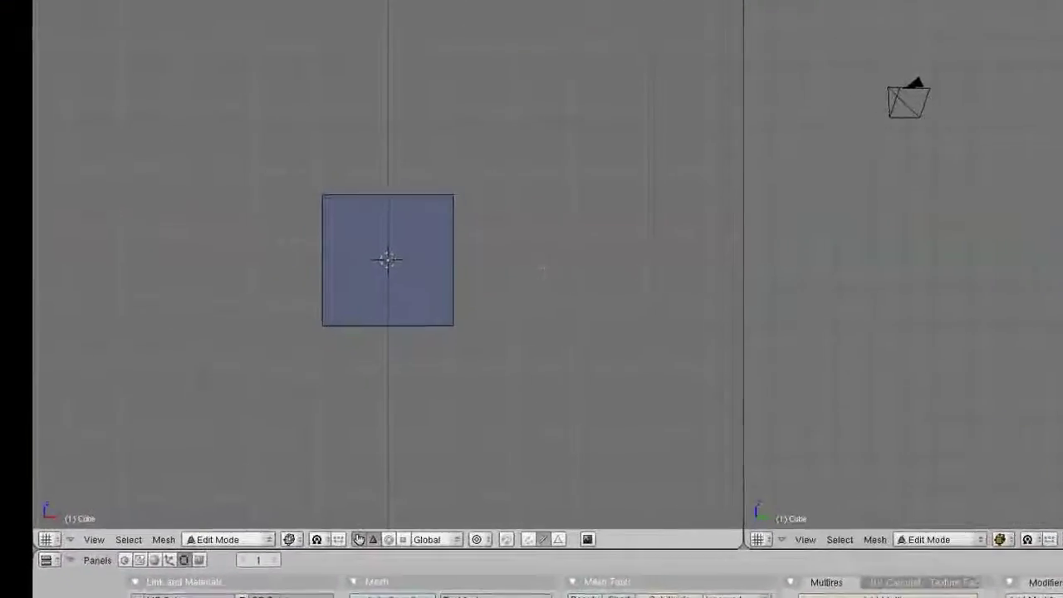
Add a vertical loop cut around the cube and place it near the cube's center.
key(k)
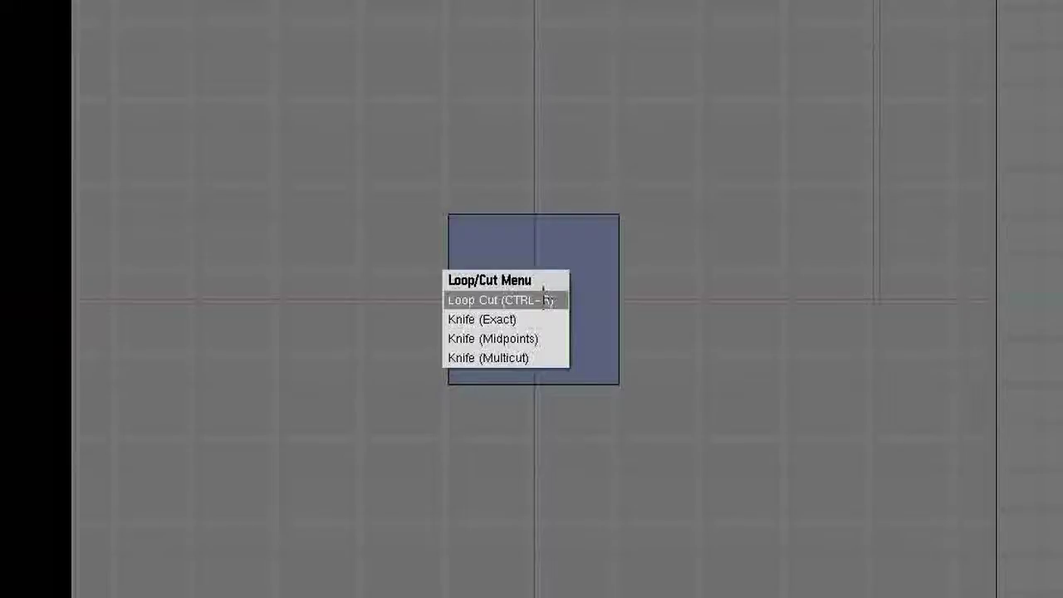
click(544, 298)
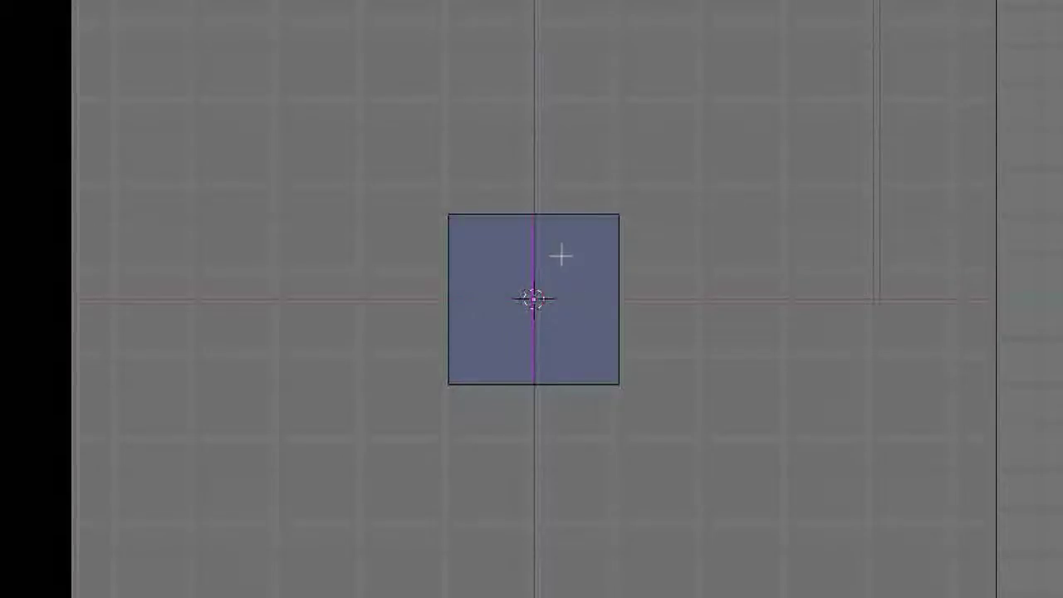
click(561, 255)
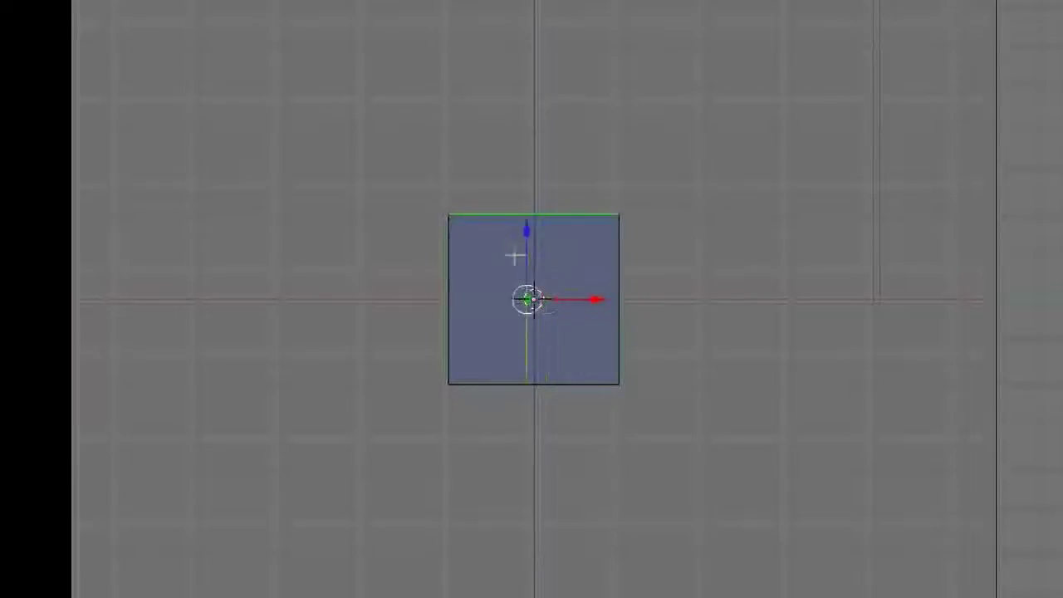
click(531, 257)
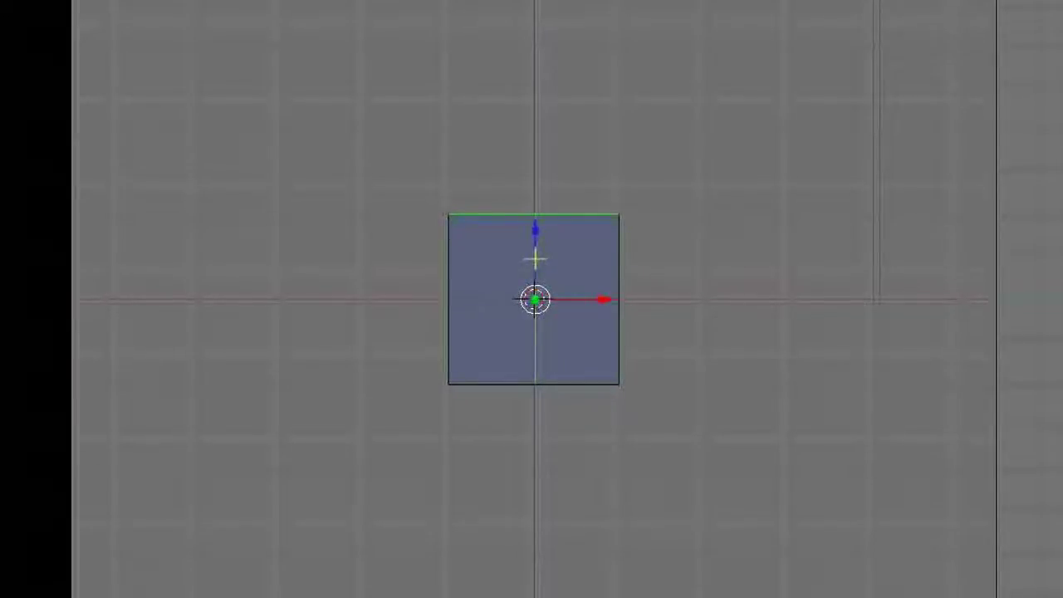
click(531, 258)
click(532, 259)
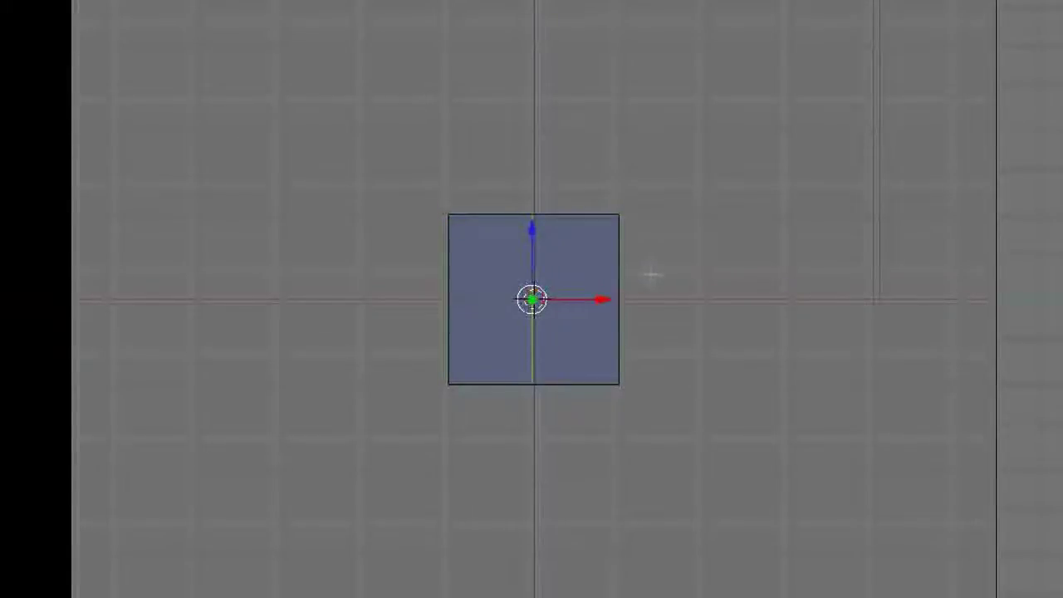
Clear the selection, make a fresh vertical loop cut through the cube's center and inspect it from the camera view.
key(a)
key(k)
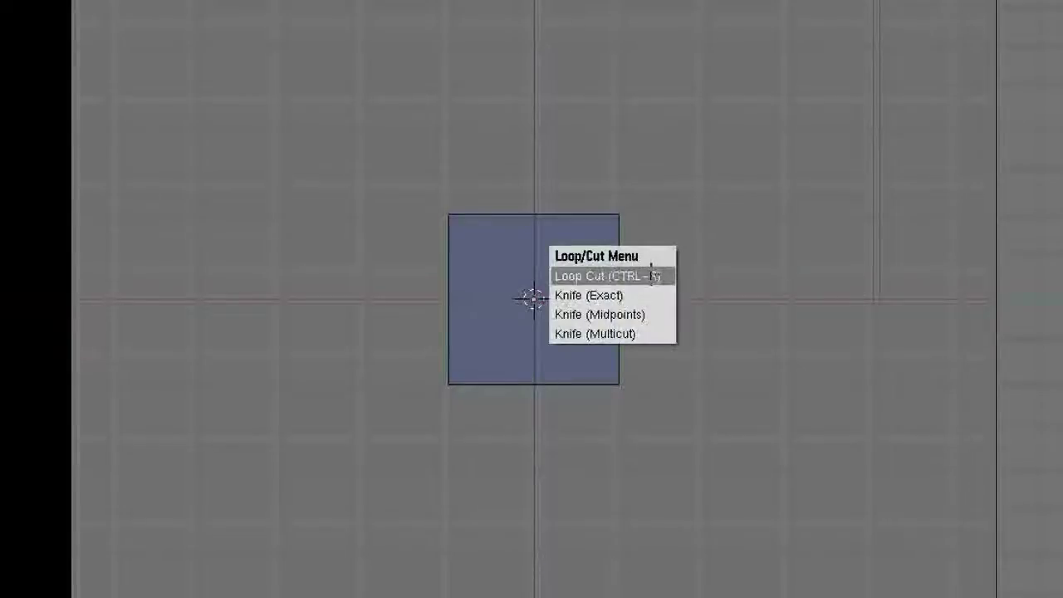
click(651, 276)
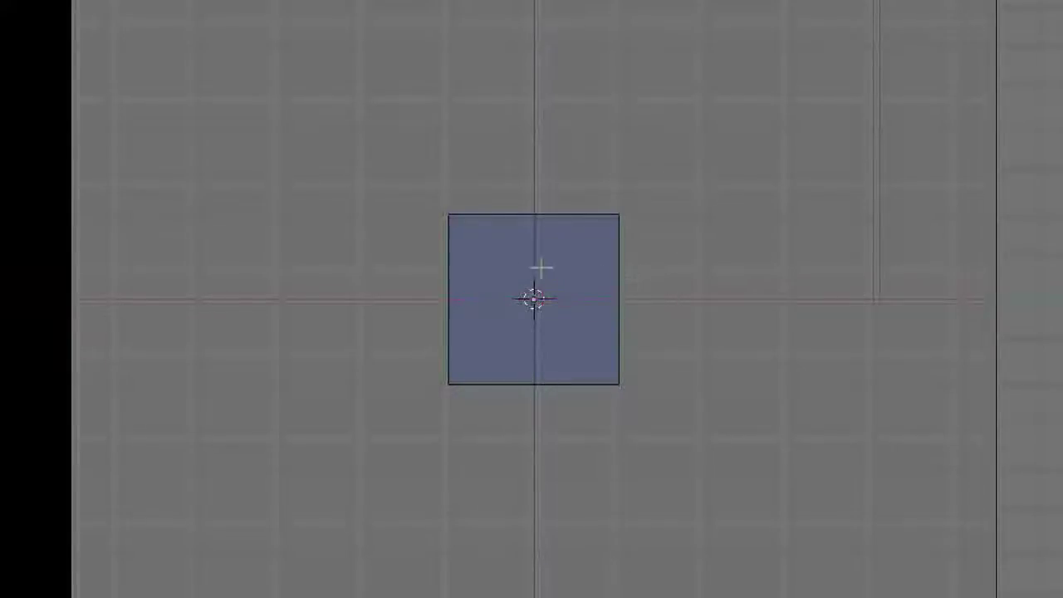
click(524, 242)
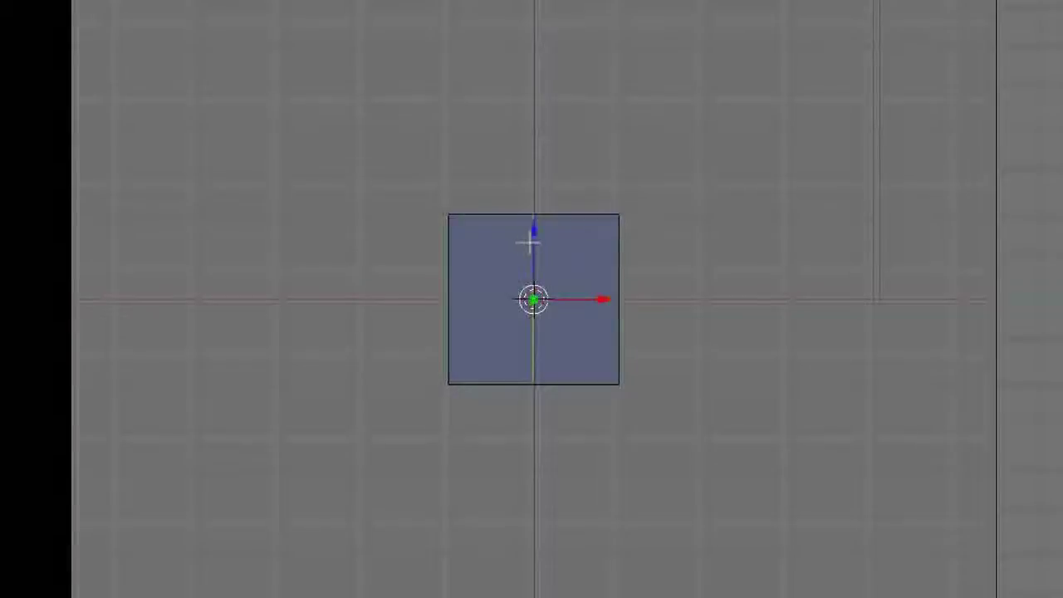
middle_drag(591, 261, 721, 217)
key(KP_0)
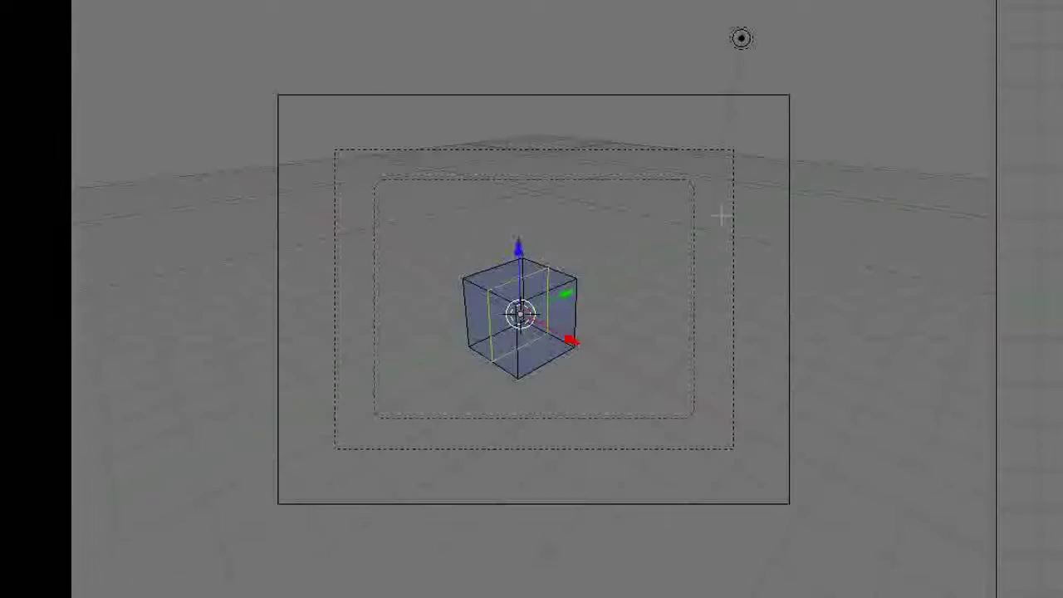
key(KP_1)
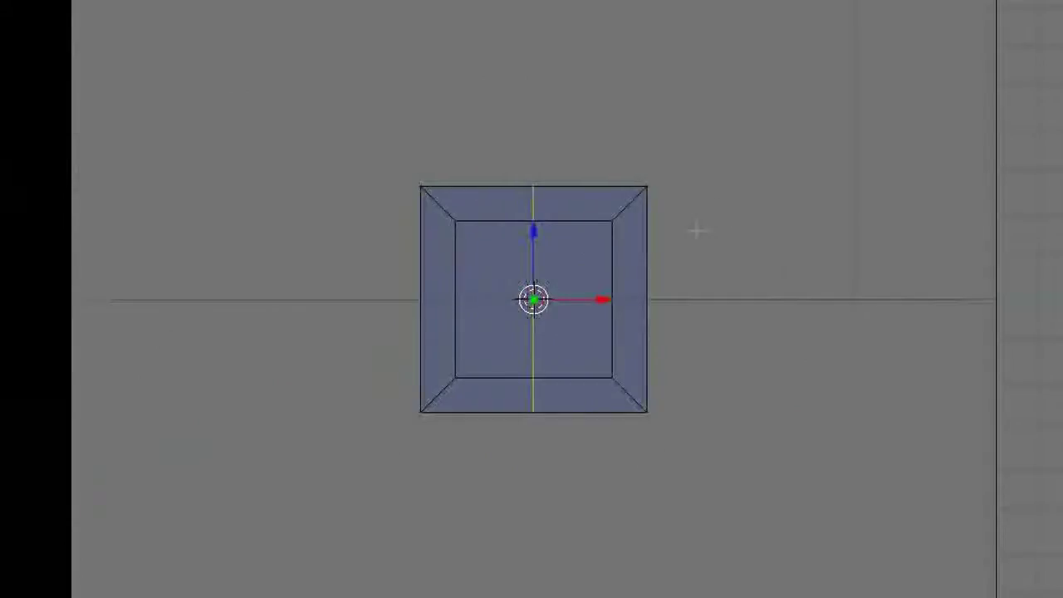
key(KP_5)
scroll(809, 311, up, 5)
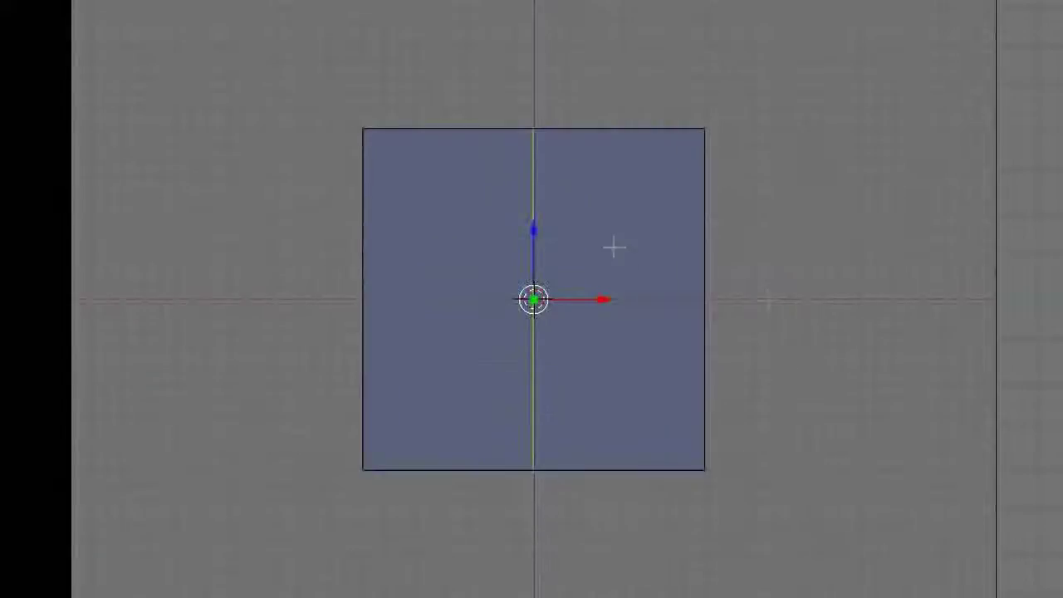
Deselect everything, repeat the central vertical loop cut on the cube and turn the view to see the loop in 3D.
key(a)
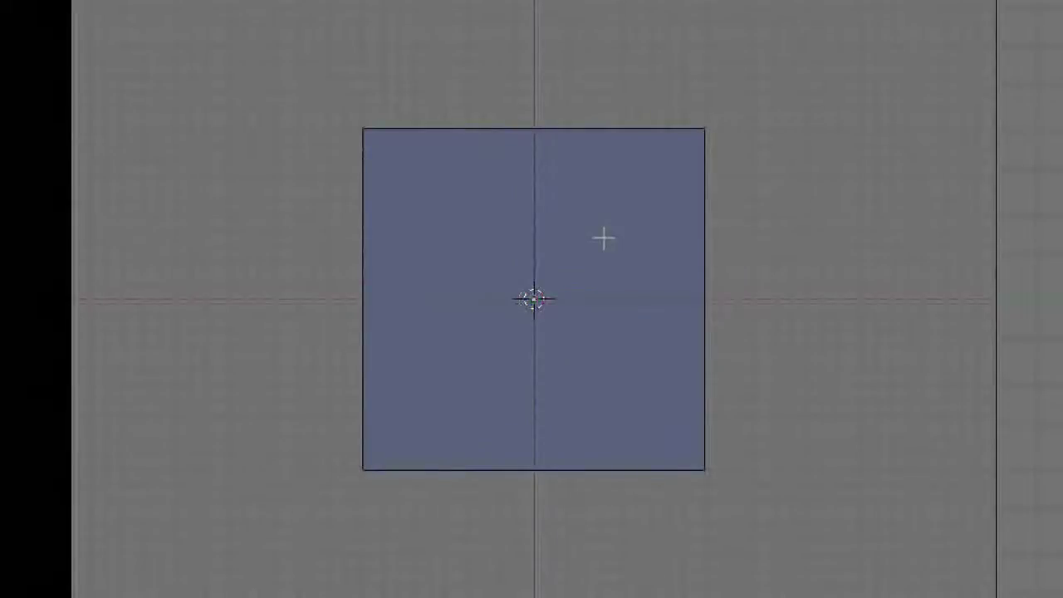
key(k)
click(604, 239)
click(548, 147)
middle_drag(536, 194, 624, 378)
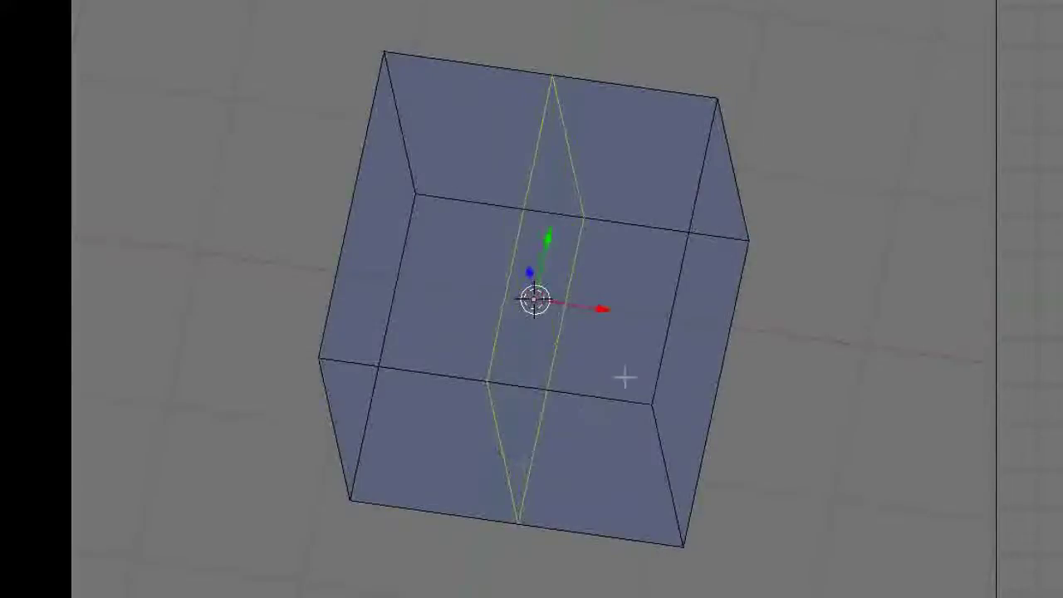
Scale the selected edge loop outward along the Y axis in the top view and inspect the bulged shape.
key(KP_7)
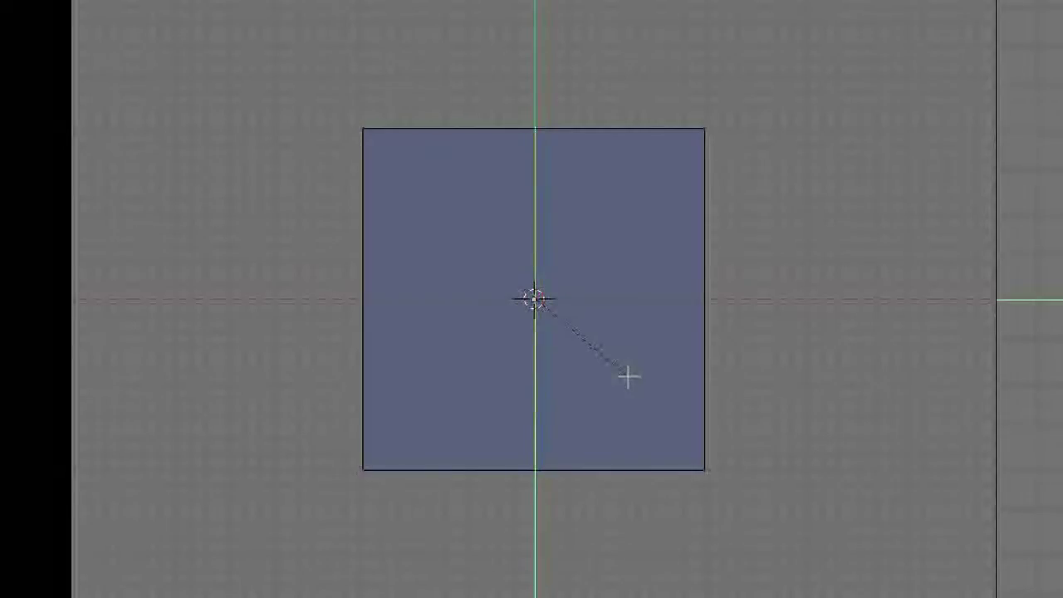
click(631, 480)
middle_drag(633, 479, 589, 191)
middle_drag(573, 137, 598, 154)
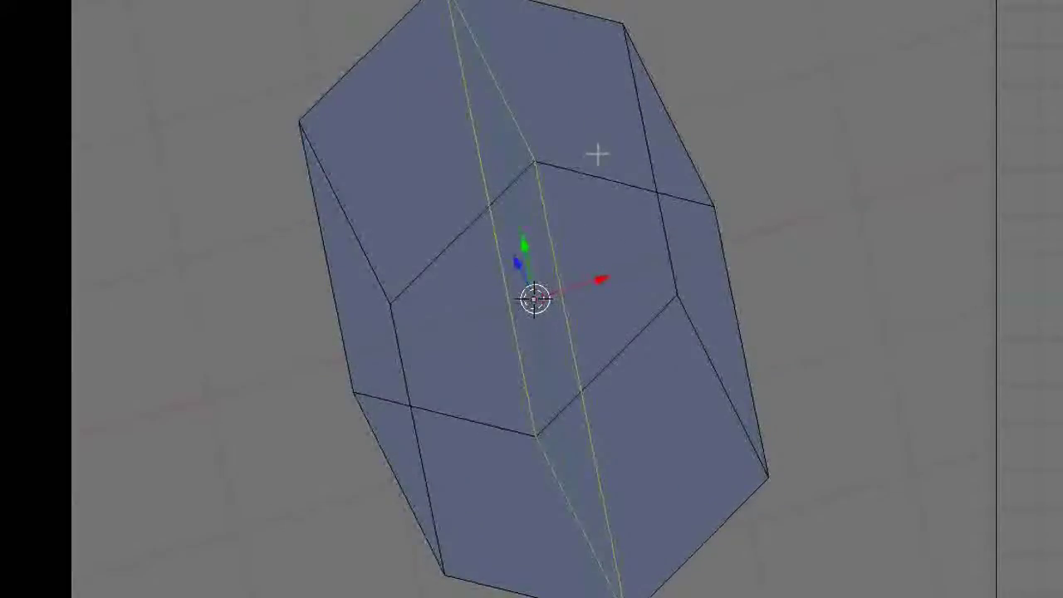
Undo the scaled loop cut and inspect the uncut cube, ending in the front view.
key(KP_1)
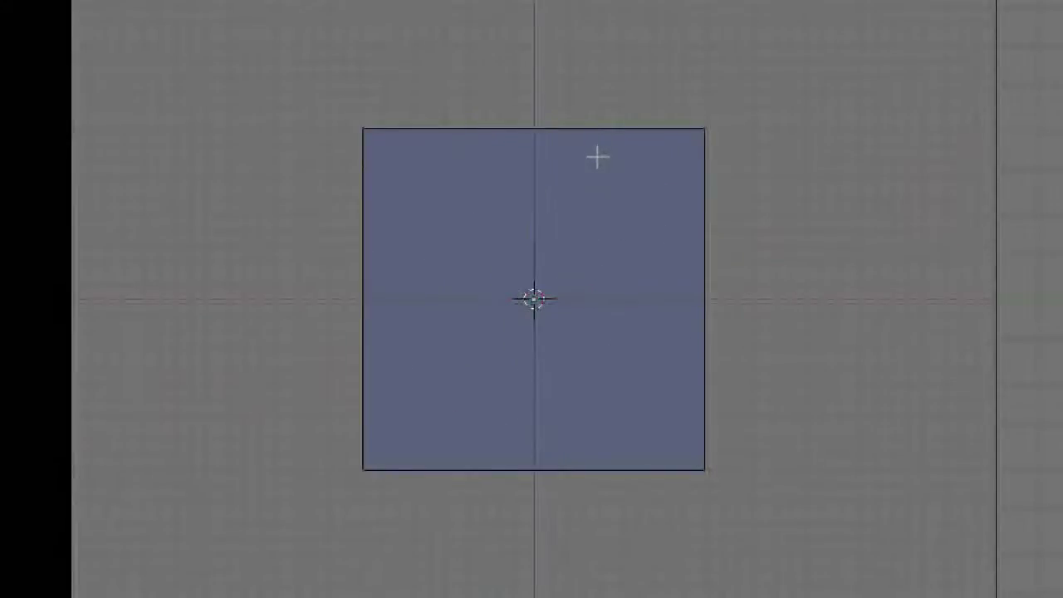
middle_drag(597, 157, 559, 285)
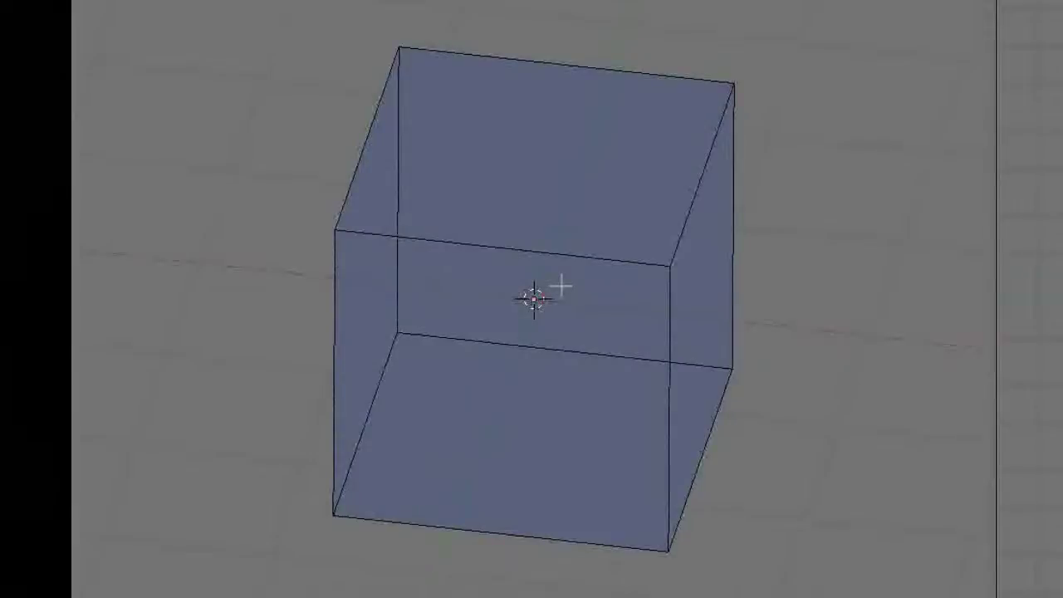
key(KP_1)
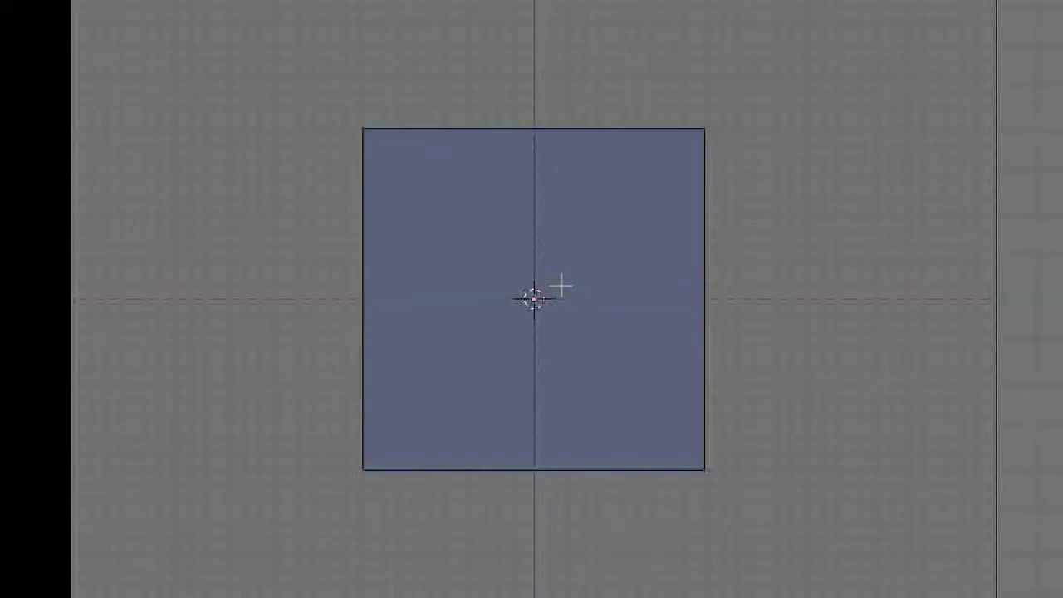
Select the cube's faces, cut them horizontally through the middle with Knife (Exact) and inspect the cut.
right_click(560, 287)
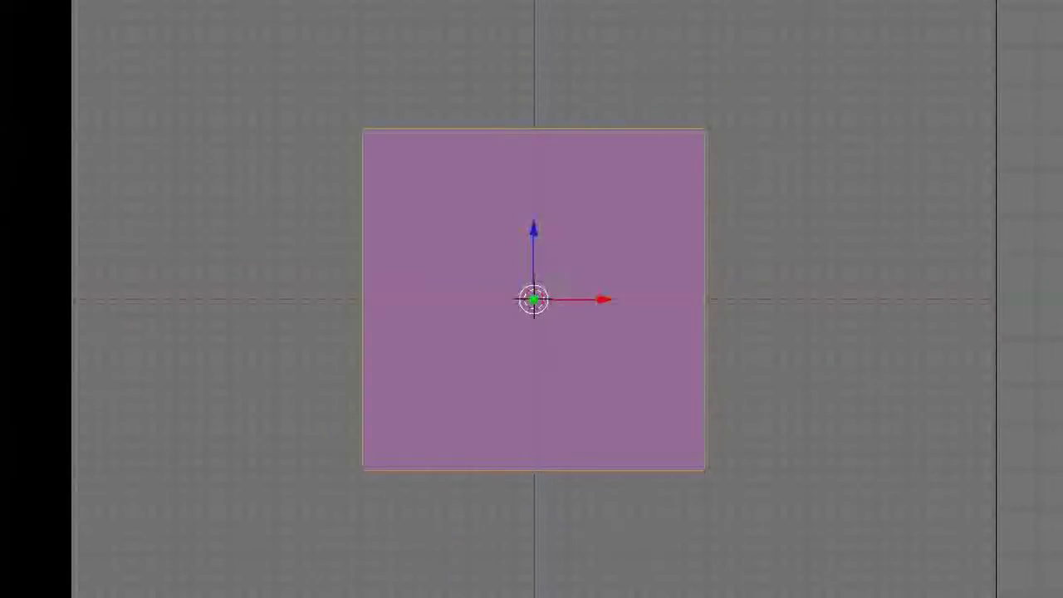
key(k)
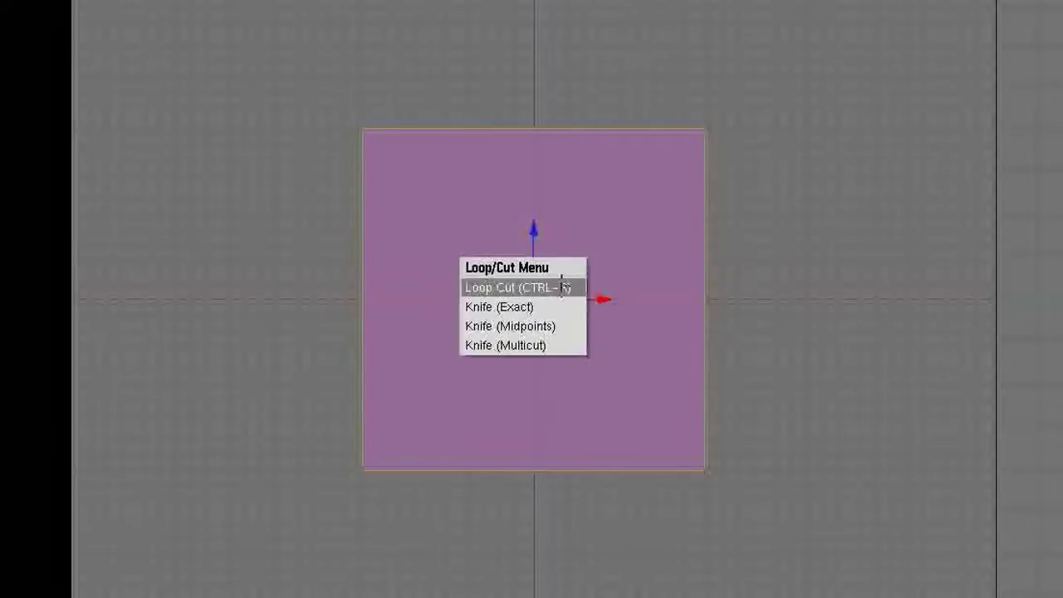
click(548, 301)
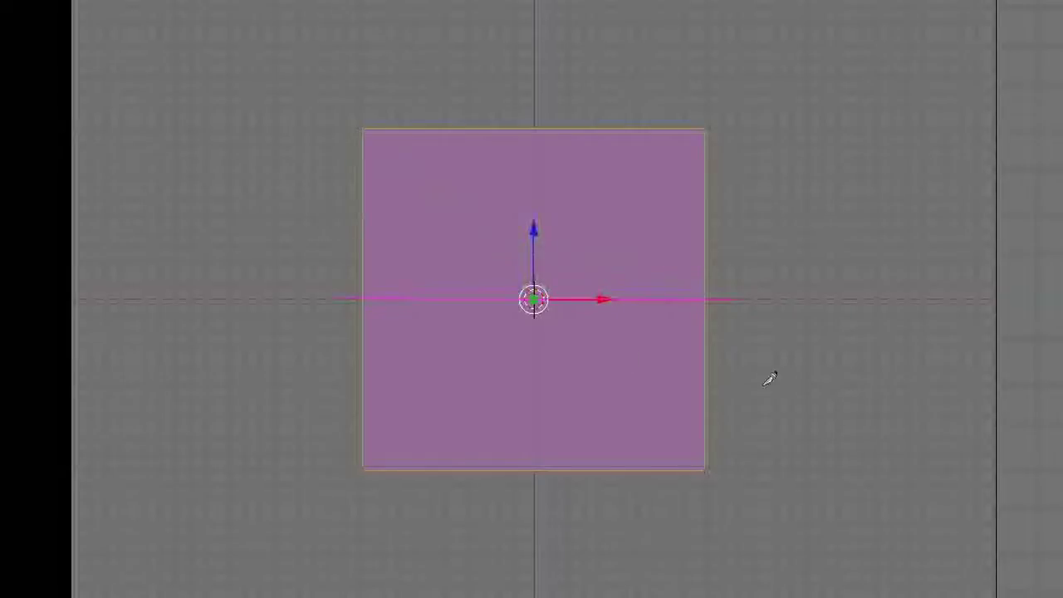
key(Return)
middle_drag(719, 131, 548, 274)
middle_drag(695, 387, 373, 161)
key(KP_1)
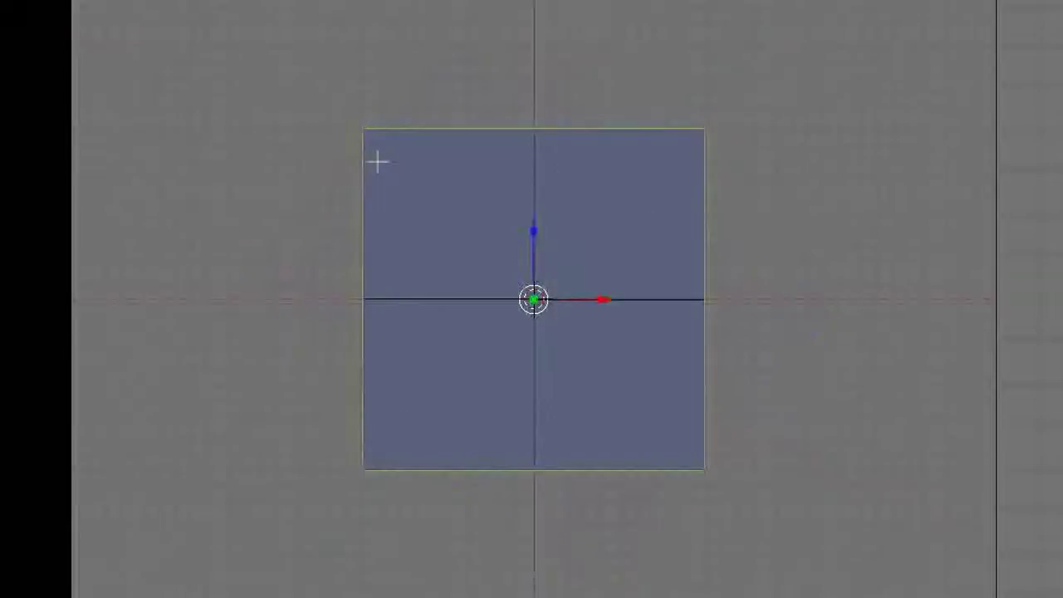
Undo the horizontal cut, slice the cube diagonally with Knife (Exact) and turn the view to inspect it.
key(Tab)
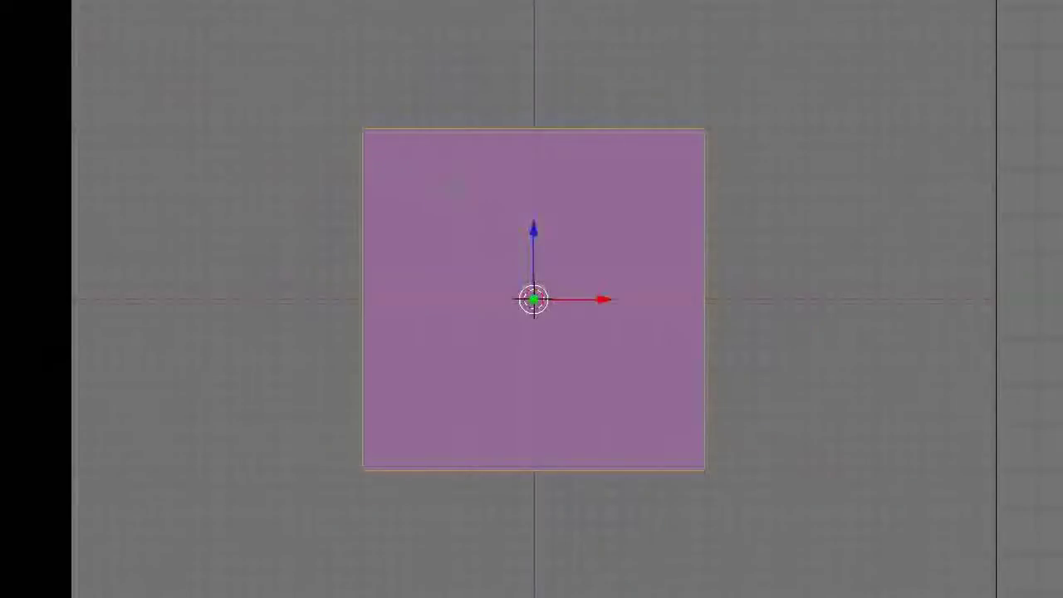
key(k)
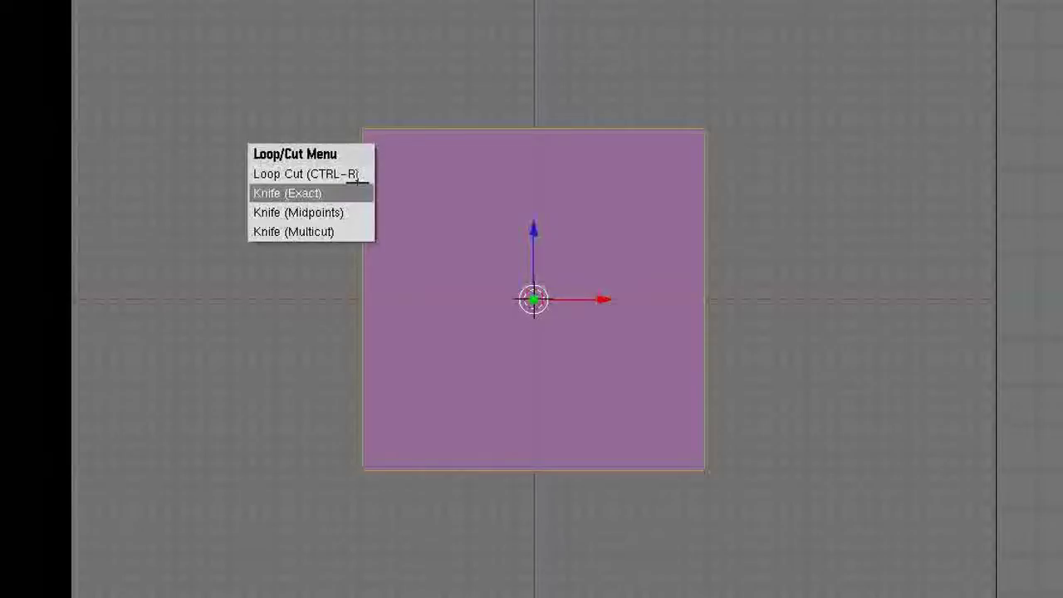
click(358, 185)
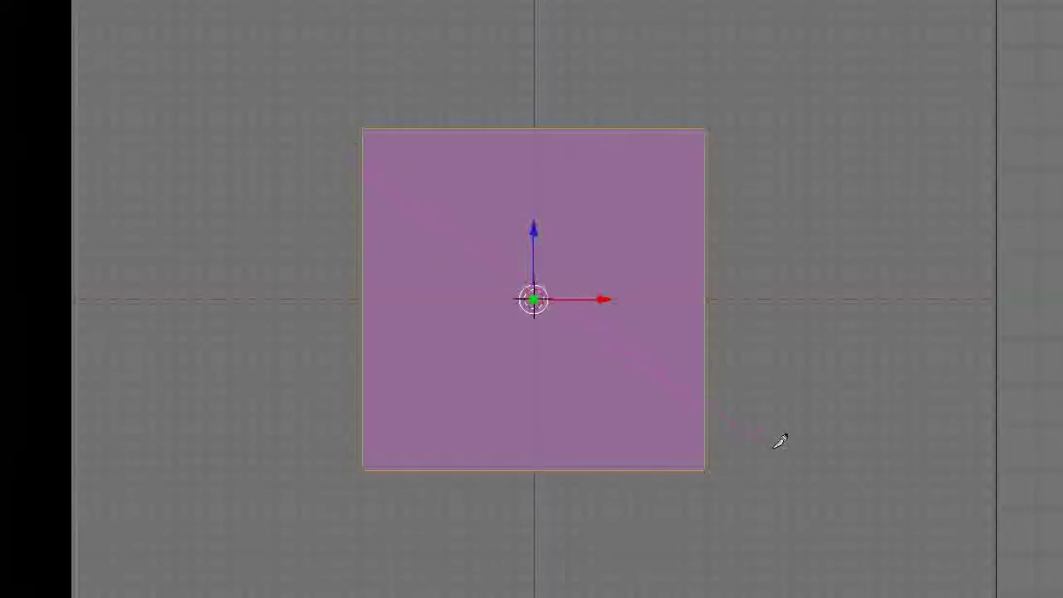
key(Return)
middle_drag(759, 286, 780, 281)
From the front view, make another knife cut across the selected cube faces and inspect the divided mesh.
key(KP_1)
key(k)
click(766, 282)
key(Return)
middle_drag(285, 291, 465, 274)
middle_drag(818, 336, 275, 291)
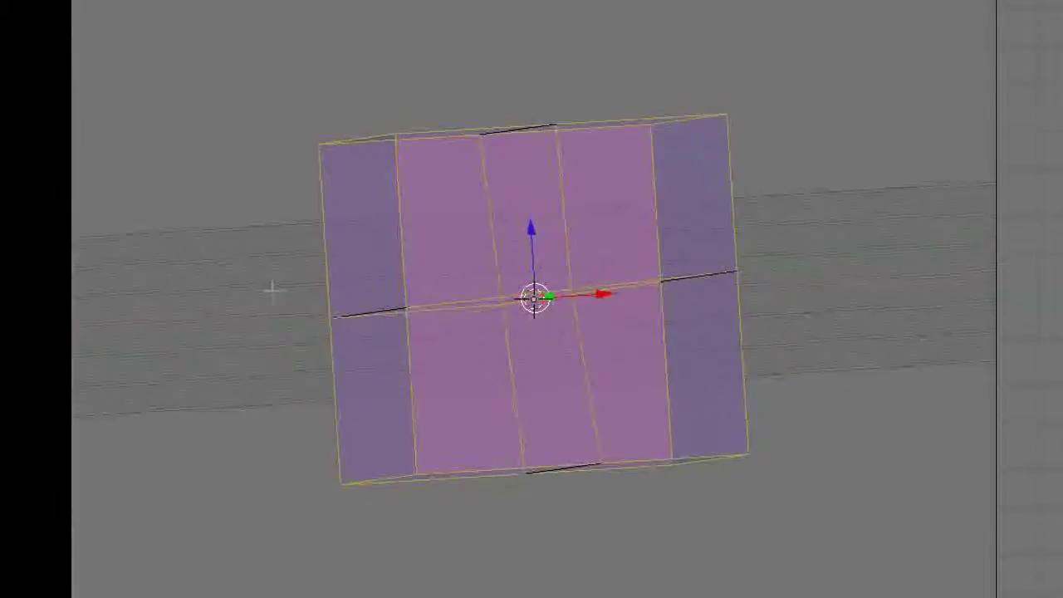
Switch to the side view, try extruding the whole selected cube and clear the selection.
key(KP_3)
key(a)
scroll(275, 291, down, 2)
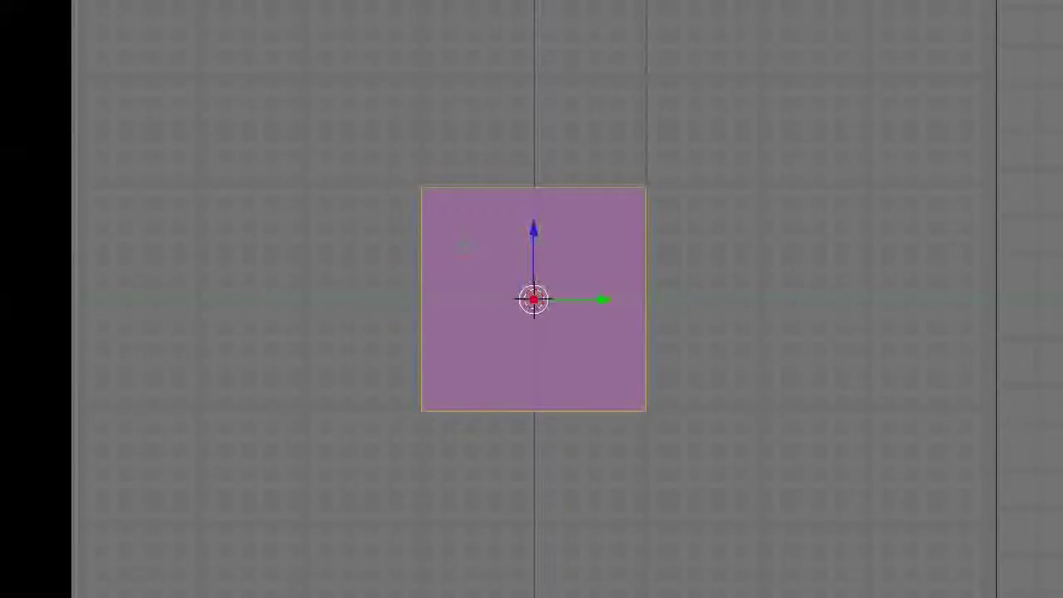
scroll(465, 246, up, 3)
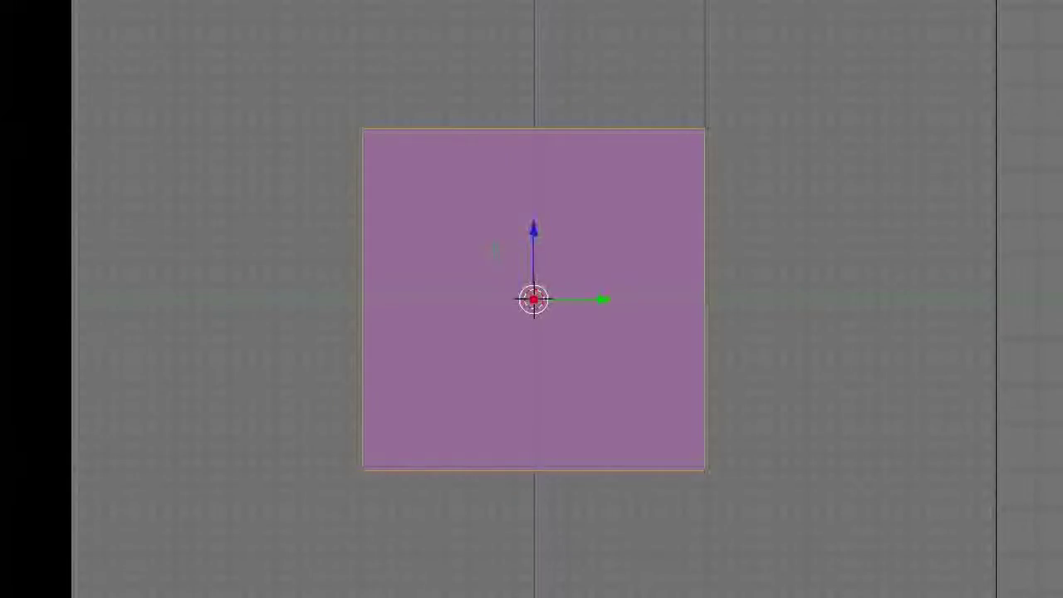
key(e)
click(494, 244)
key(a)
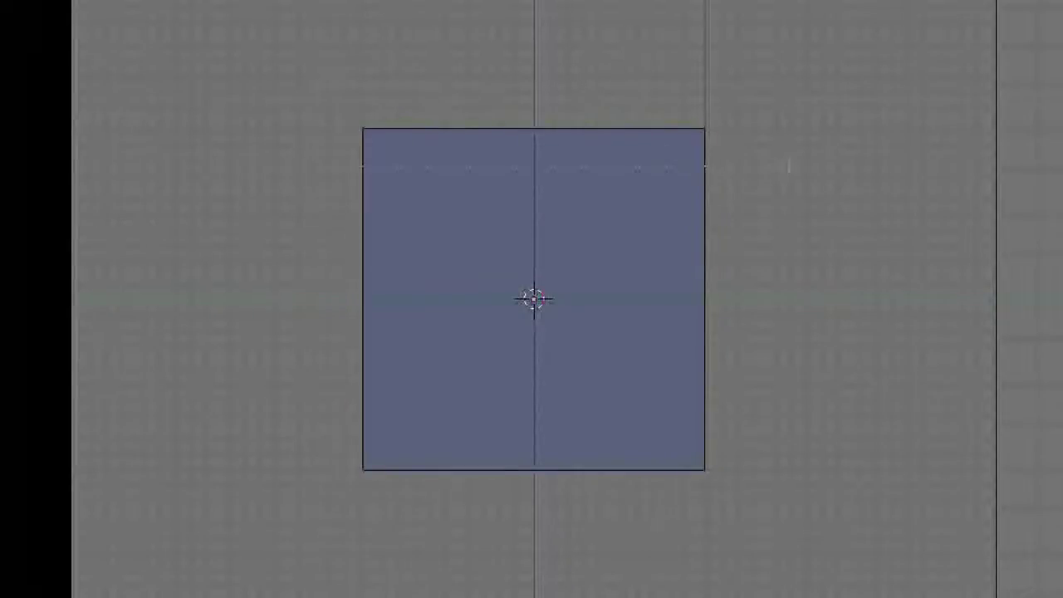
Select the cube's top face and extrude it as a region upward by slightly less than the cube's height.
drag(788, 166, 785, 166)
scroll(783, 166, down, 5)
shift+middle_drag(692, 127, 683, 288)
key(e)
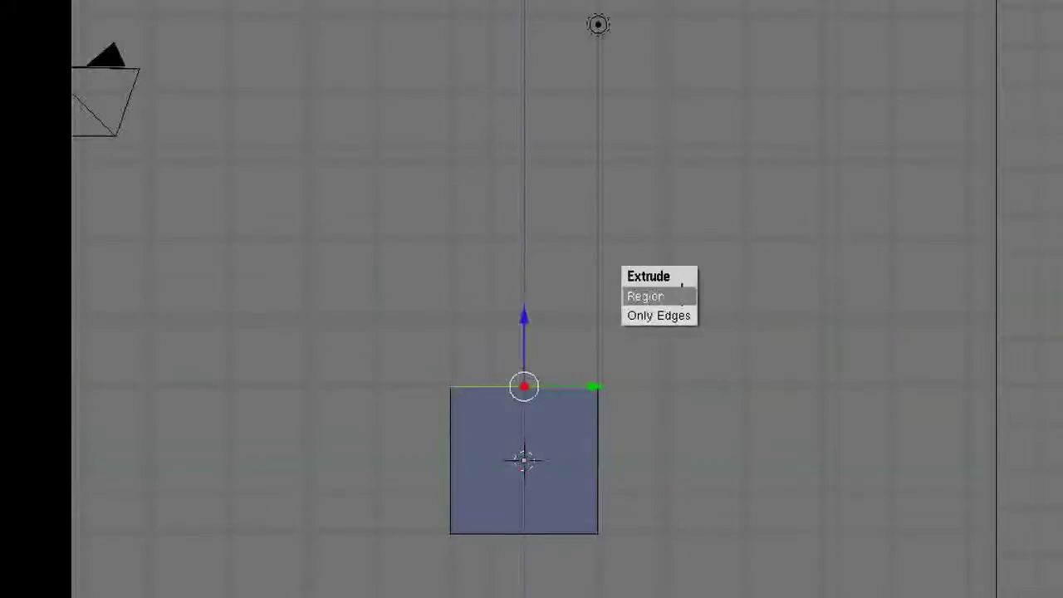
click(681, 292)
click(669, 175)
Add a horizontal loop cut around the middle of the extruded upper block and scale the loop inward.
shift+middle_drag(662, 369, 602, 249)
shift+middle_drag(569, 172, 575, 317)
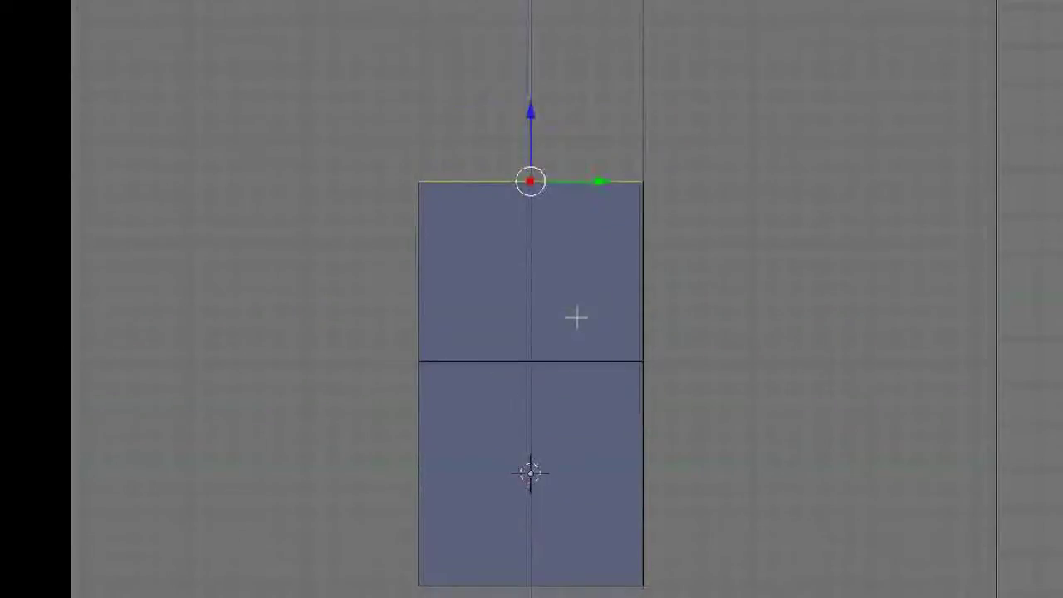
key(k)
click(573, 301)
click(440, 246)
key(s)
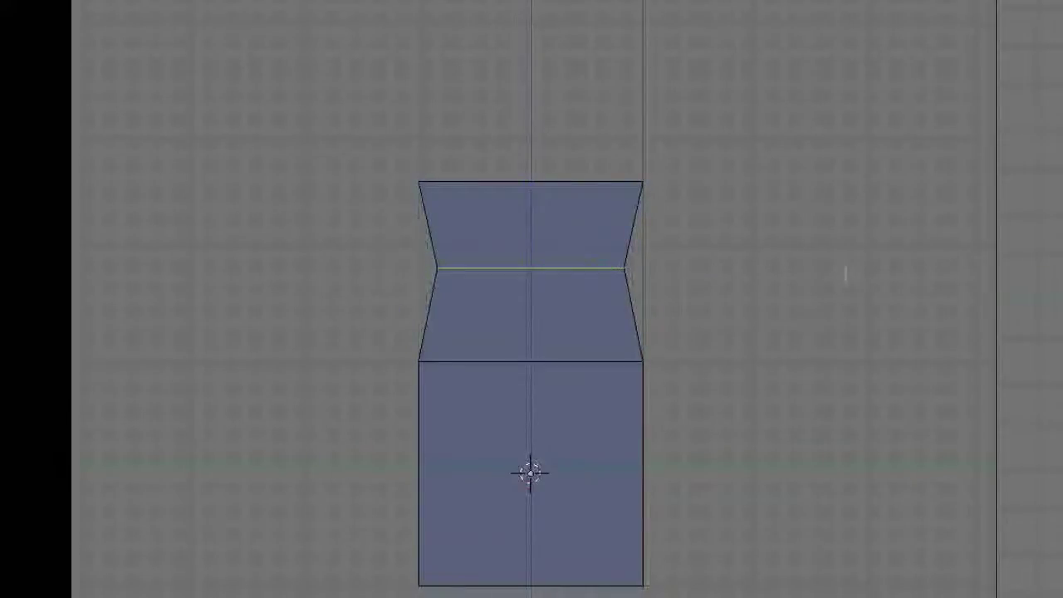
Try moving and rotating the narrowed loop, cancel both transforms and undo the loop cut.
key(g)
key(Escape)
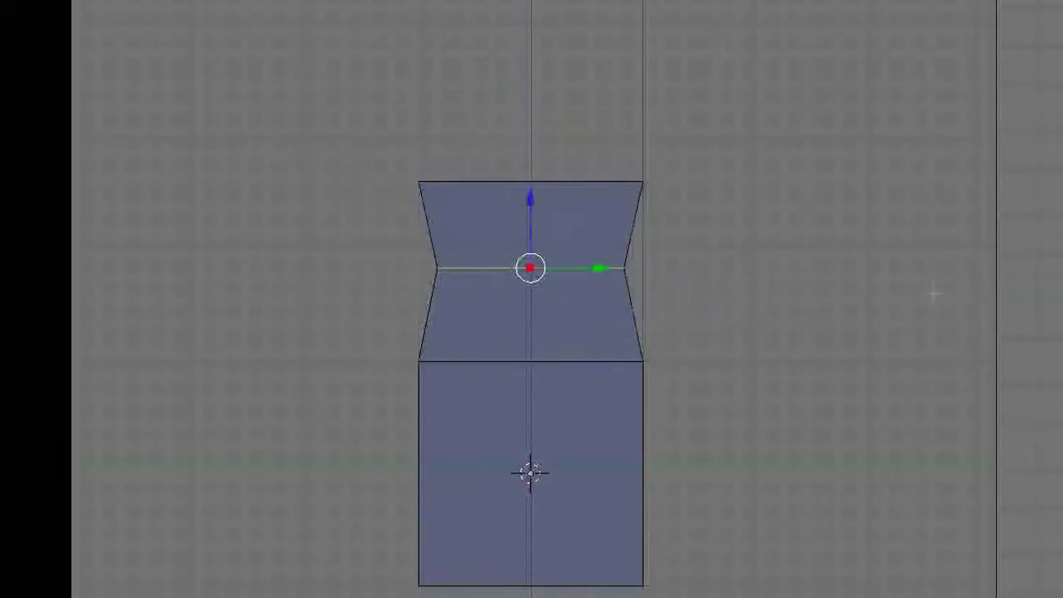
key(r)
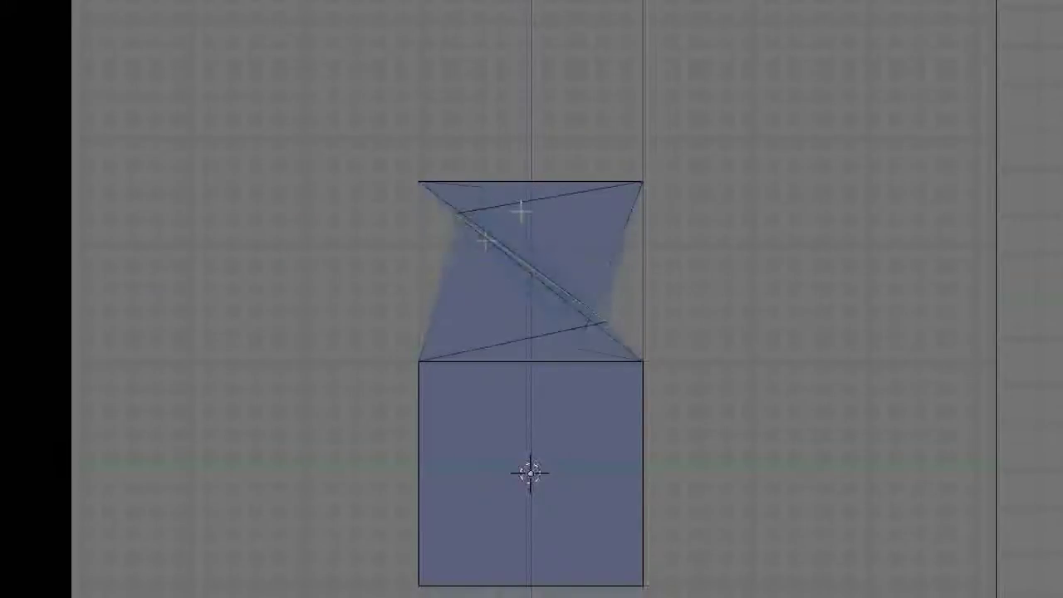
key(Escape)
key(ctrl+z)
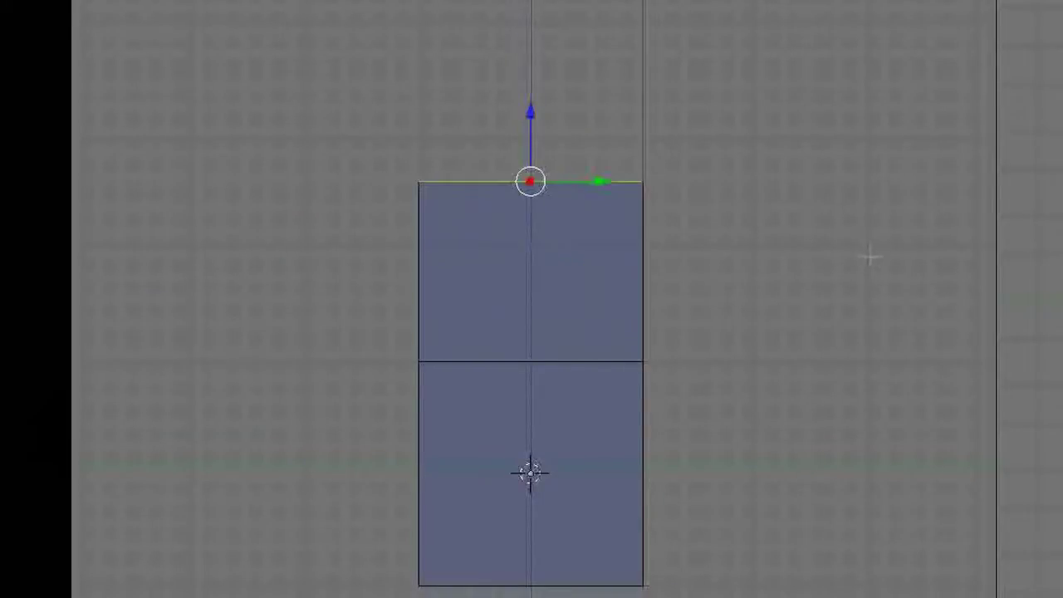
Undo the extrusion of the cube's top face and return to the front view.
key(ctrl+z)
middle_drag(860, 254, 725, 403)
key(KP_1)
shift+middle_drag(688, 472, 709, 407)
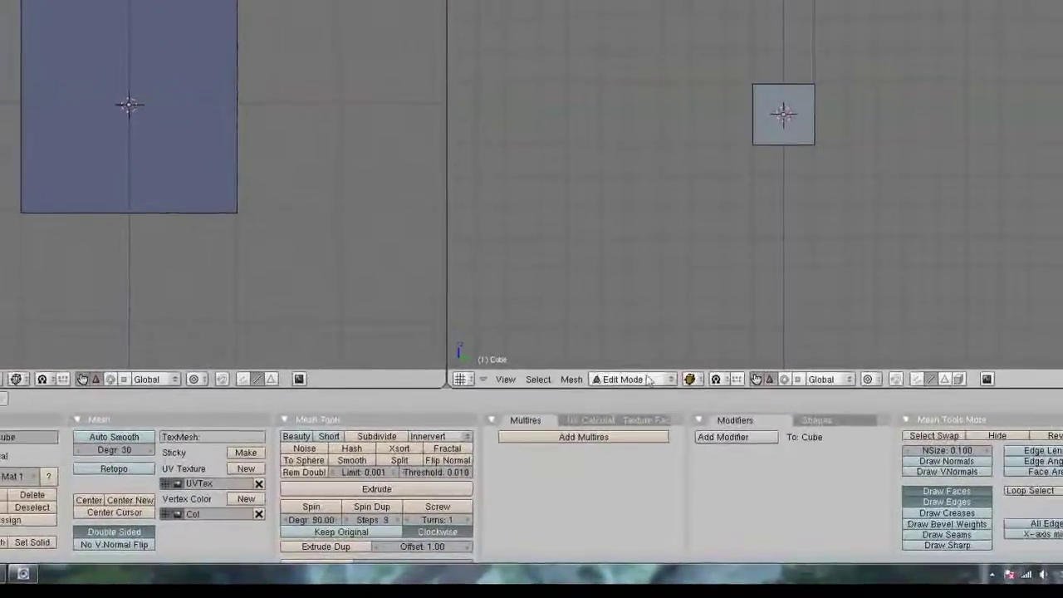
scroll(272, 301, down, 3)
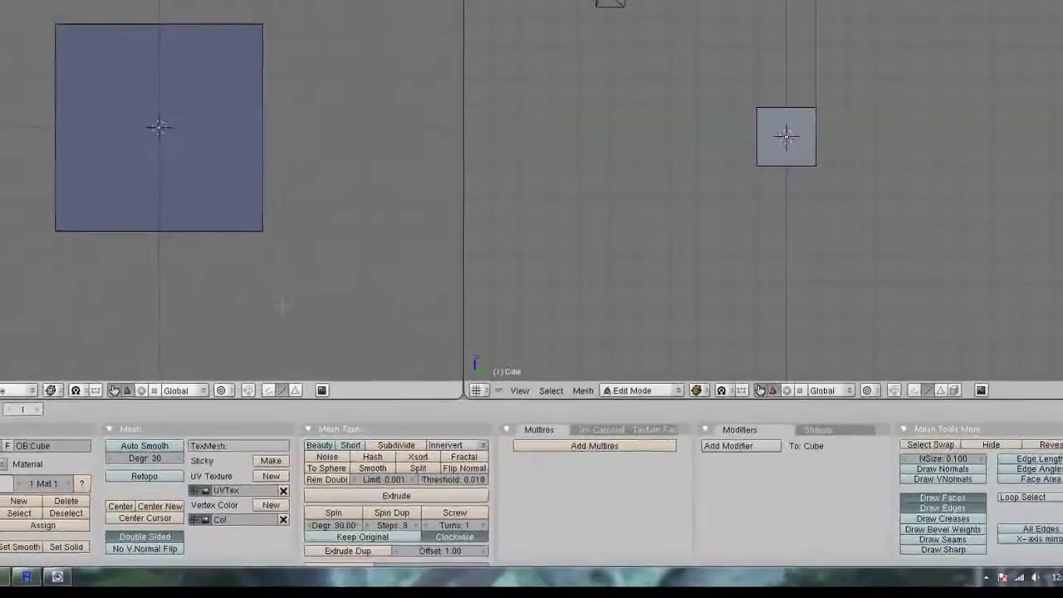
scroll(271, 300, down, 1)
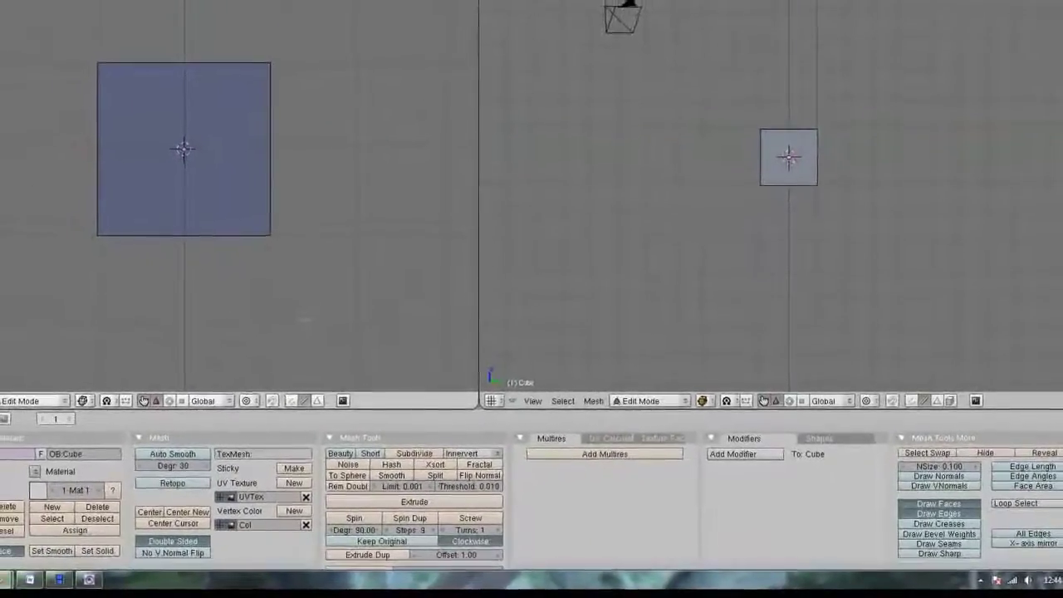
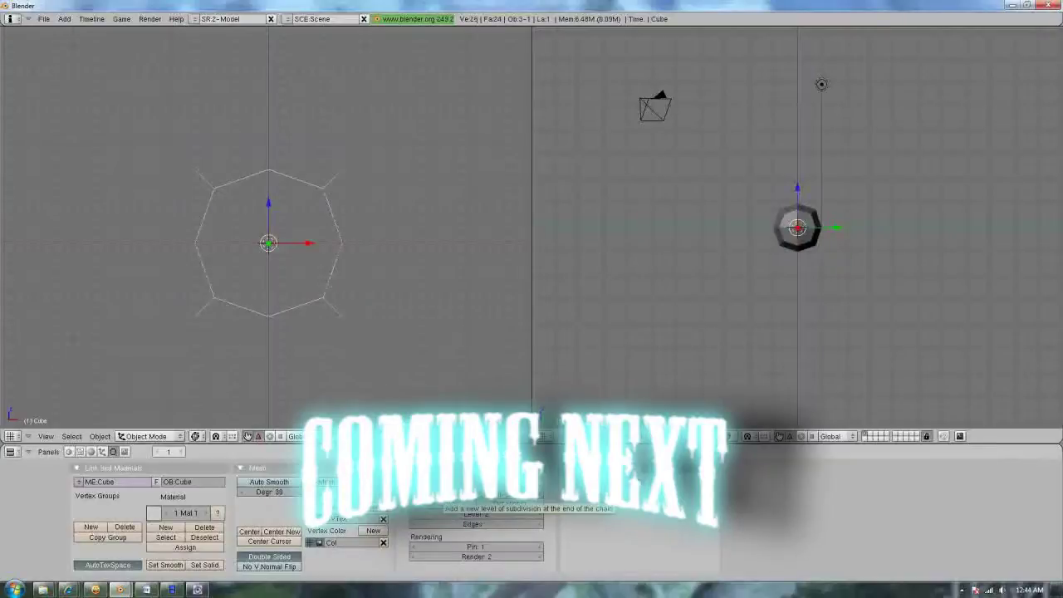
Set the front viewport's draw type to Solid and view the subdivided cube from the front.
click(195, 435)
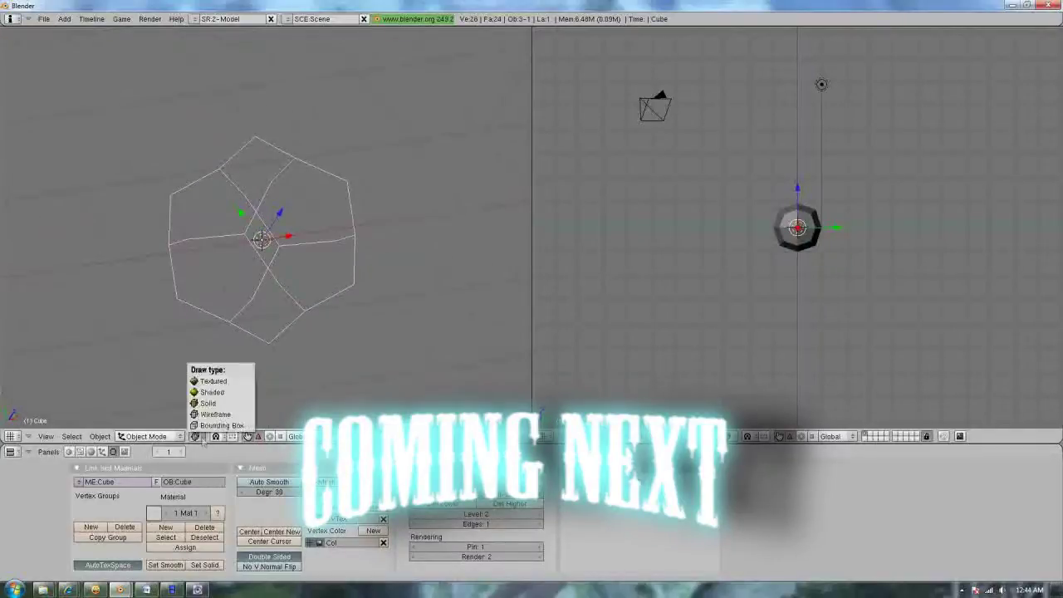
click(217, 405)
mouse_move(368, 325)
middle_down()
mouse_move(196, 263)
mouse_move(307, 340)
middle_up()
key(KP_1)
scroll(832, 305, up, 3)
scroll(832, 308, up, 2)
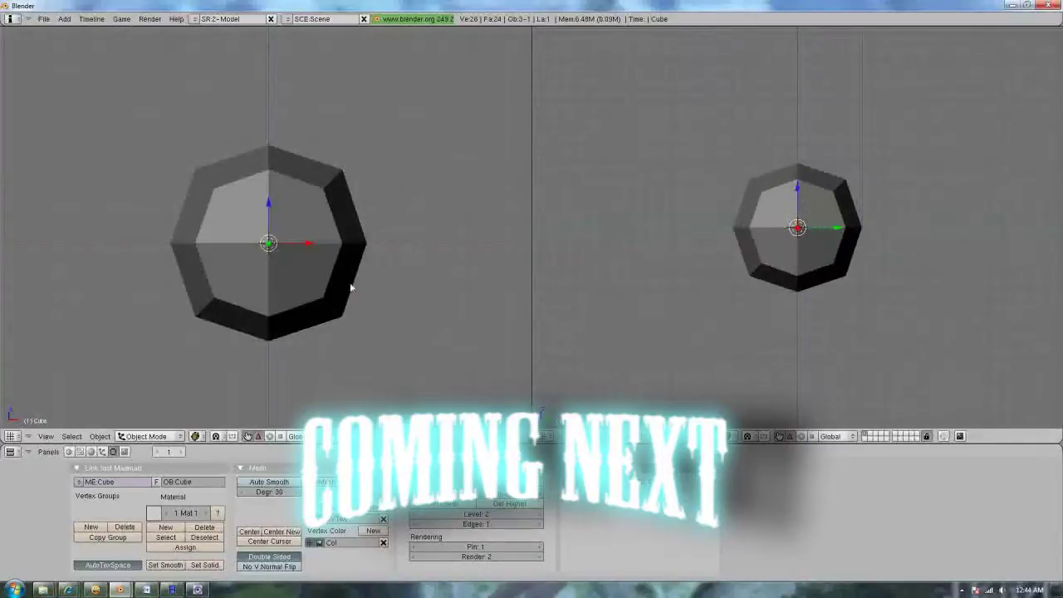
Add multires subdivision levels to the cube up to level 5 and inspect the rounded mesh.
click(443, 503)
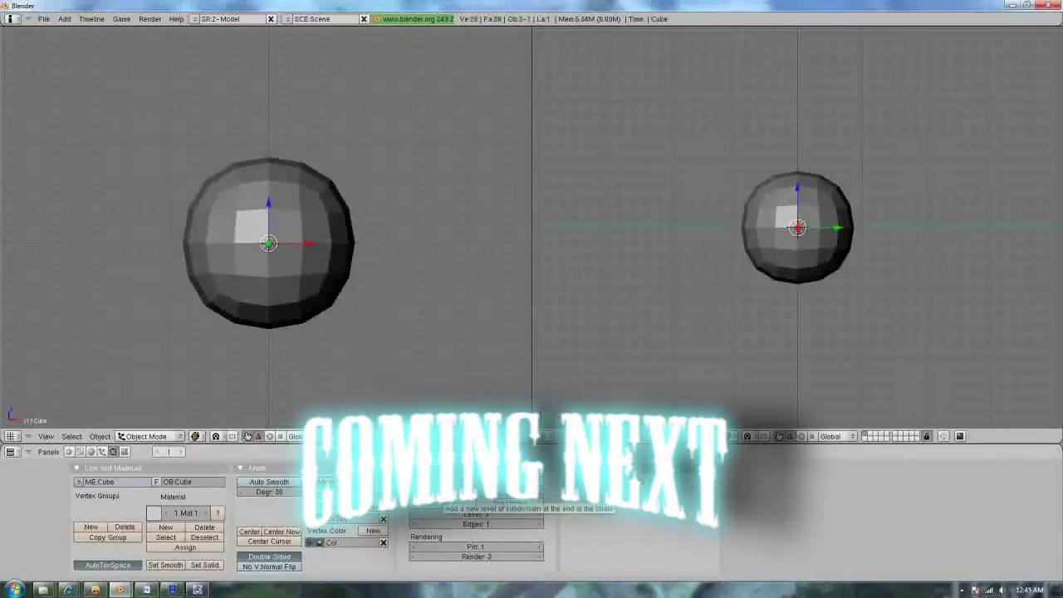
click(443, 494)
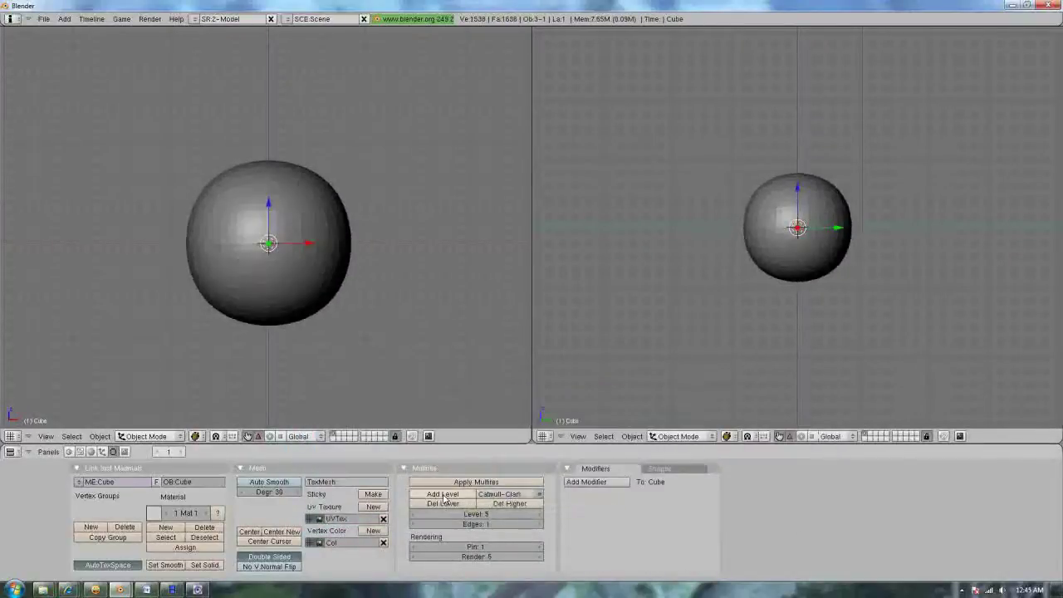
mouse_move(209, 231)
middle_down()
mouse_move(351, 218)
mouse_move(429, 278)
mouse_move(325, 323)
mouse_move(202, 304)
mouse_move(261, 199)
mouse_move(316, 196)
mouse_move(441, 296)
mouse_move(337, 278)
mouse_move(296, 302)
middle_up()
scroll(429, 278, up, 5)
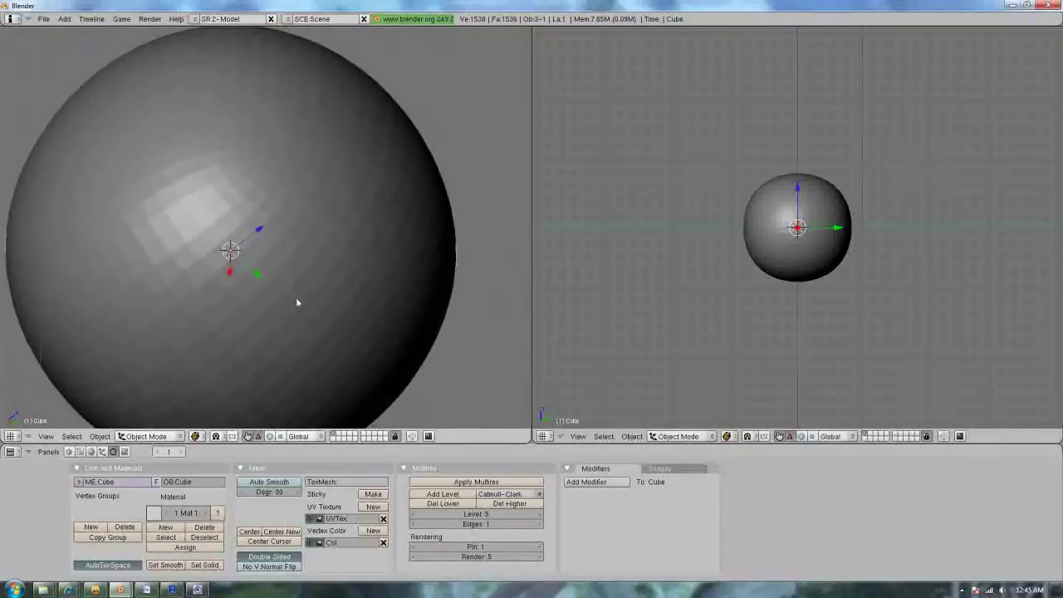
key(KP_1)
scroll(297, 302, down, 3)
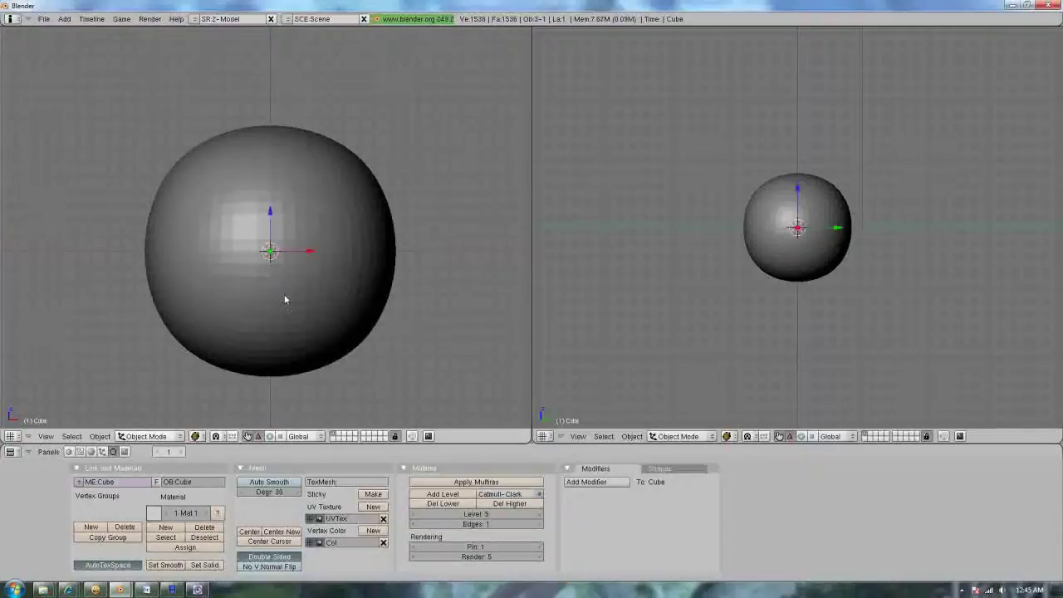
Compare smooth and solid shading on the subdivided cube, leaving it set to smooth.
click(162, 564)
mouse_move(249, 254)
middle_down()
mouse_move(313, 157)
mouse_move(360, 214)
mouse_move(323, 289)
mouse_move(203, 290)
mouse_move(134, 209)
mouse_move(235, 171)
mouse_move(266, 241)
mouse_move(316, 284)
mouse_move(226, 238)
middle_up()
key(KP_1)
key(KP_5)
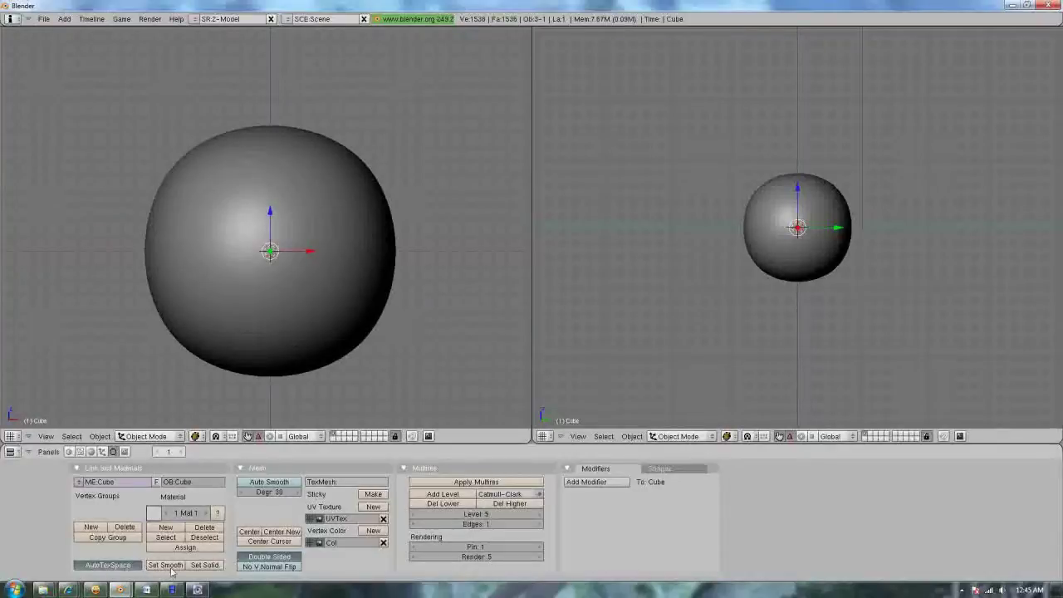
click(198, 566)
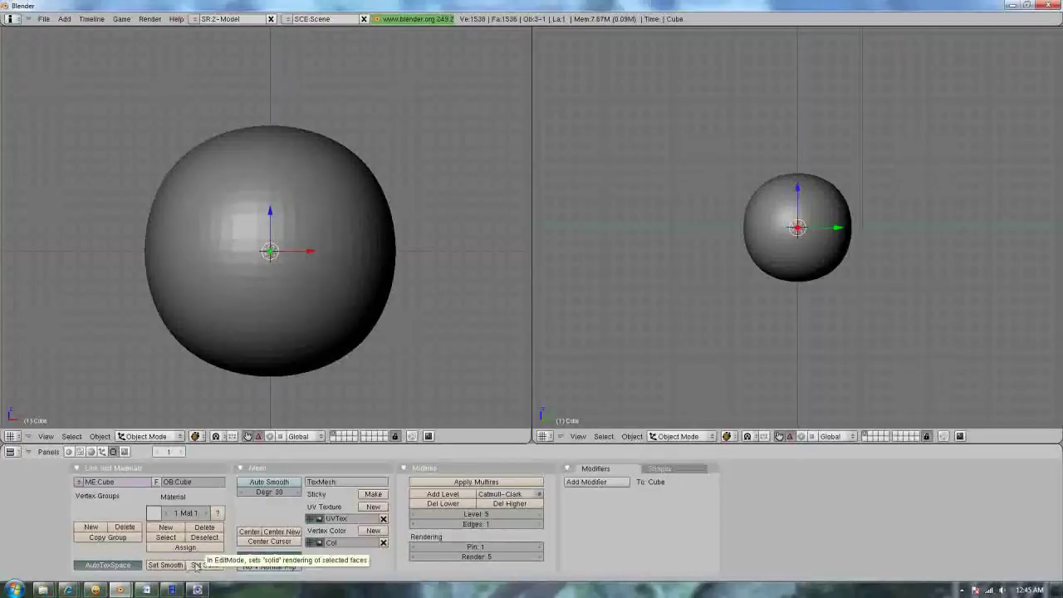
click(171, 568)
click(195, 567)
click(164, 565)
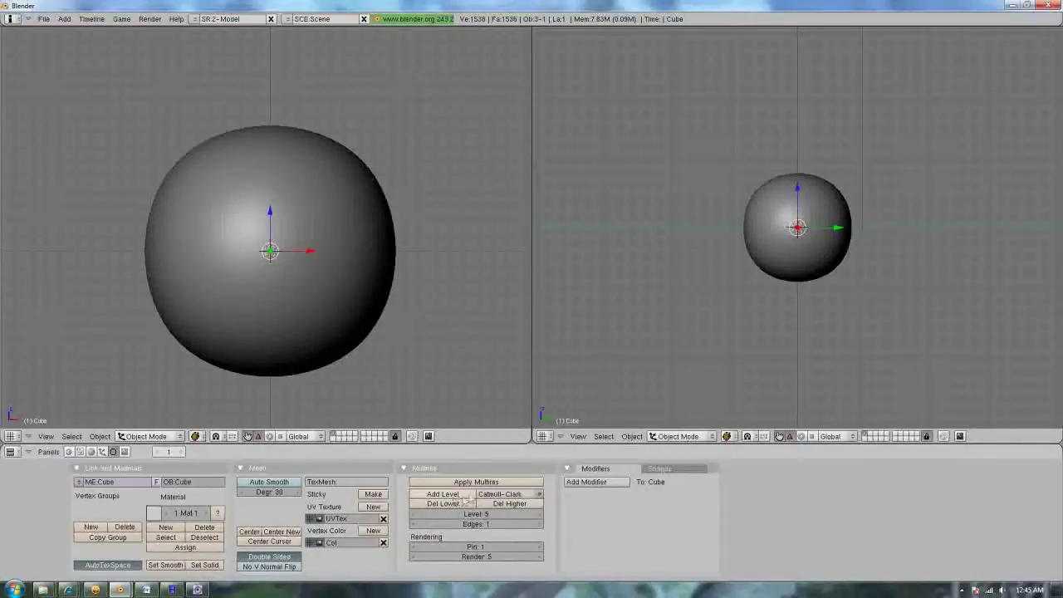
Delete the multires levels below the current one and apply the multires to the mesh.
middle_drag(441, 174, 482, 253)
key(KP_1)
click(462, 504)
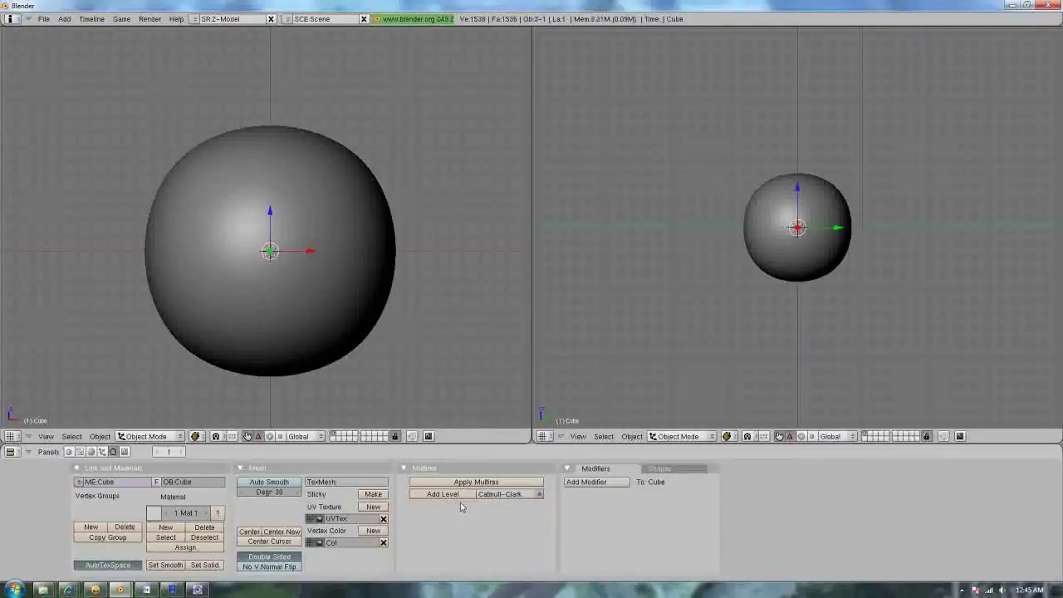
click(482, 483)
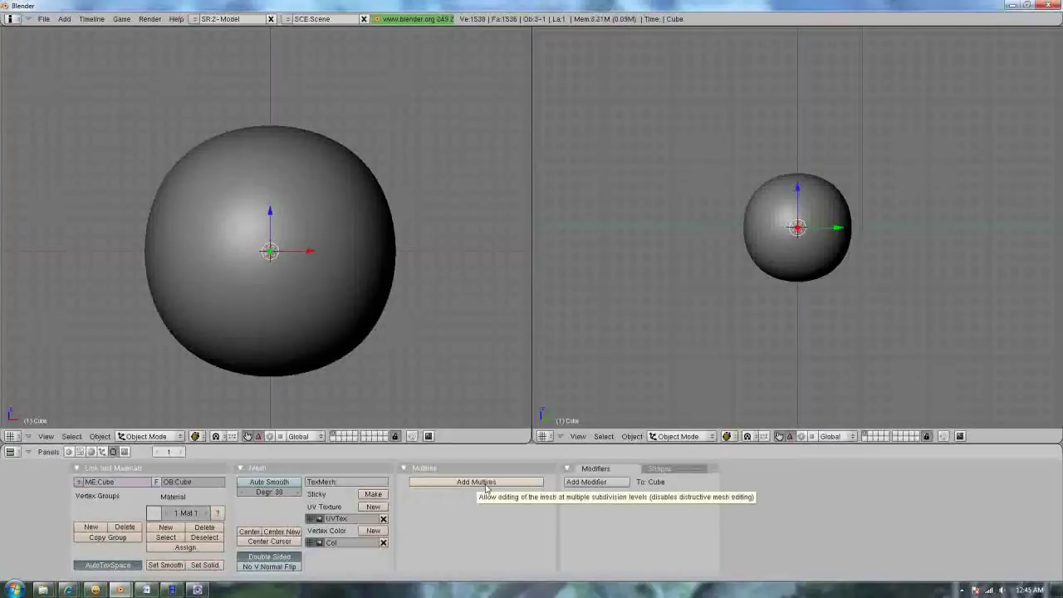
scroll(378, 208, down, 4)
middle_drag(377, 208, 362, 226)
key(KP_1)
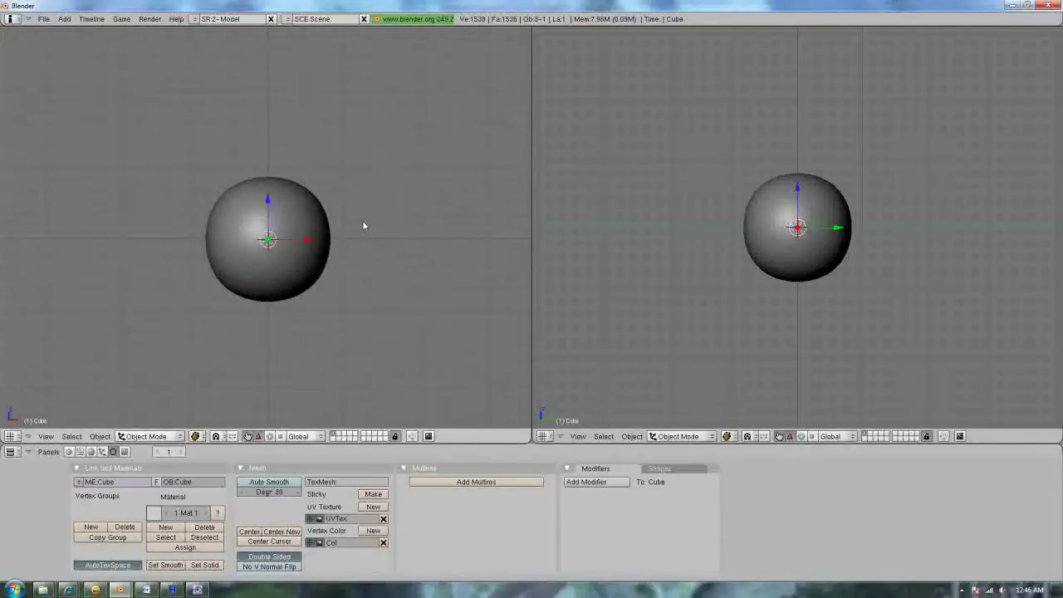
Undo the multires and shading changes back to the plain cube without multires.
key(ctrl+z)
key(ctrl+z)
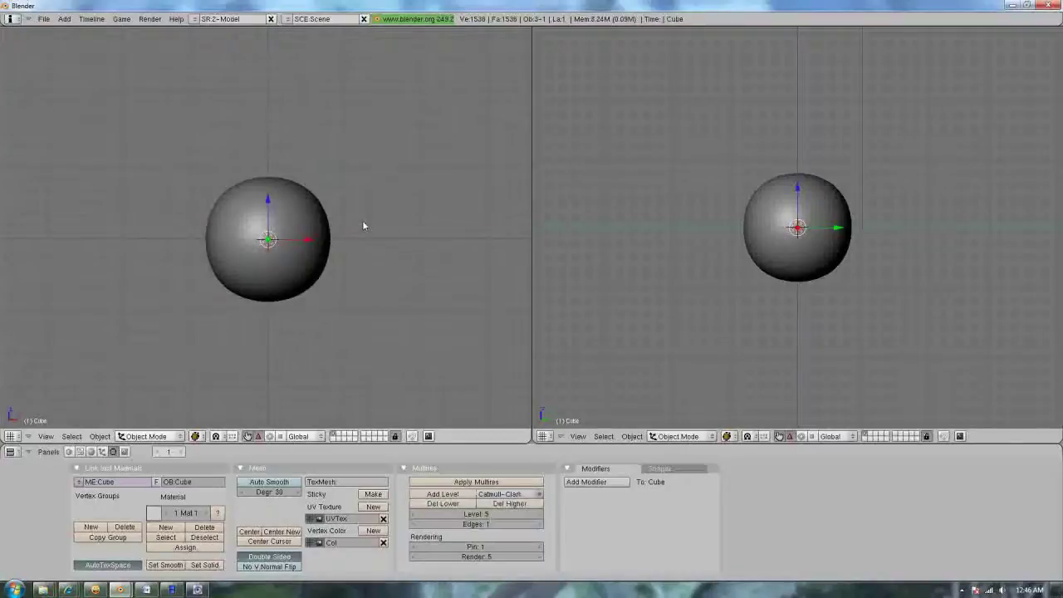
key(ctrl+z)
key(ctrl+z)
key(ctrl+z)
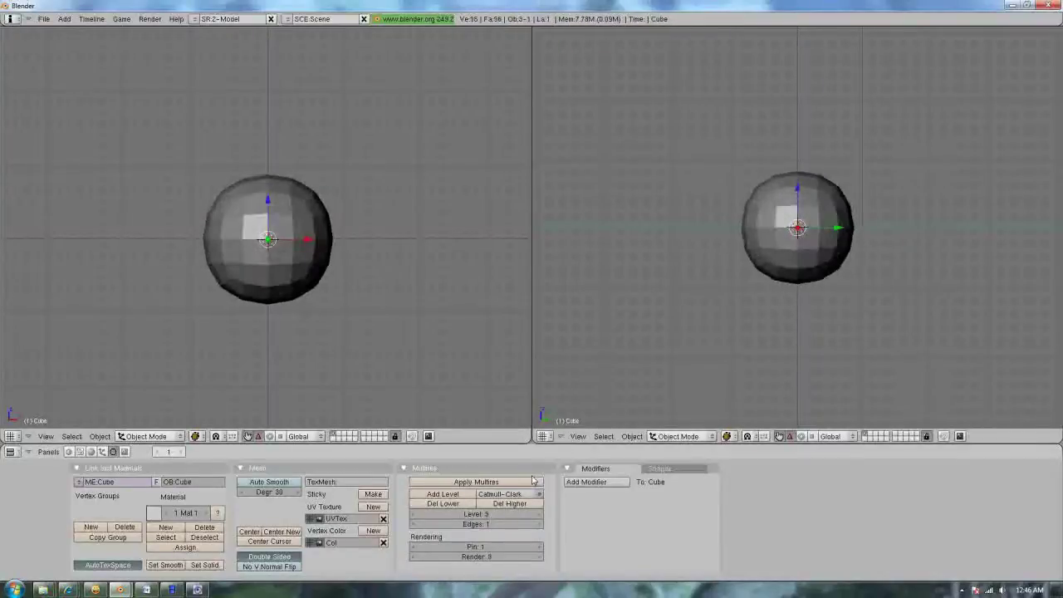
key(ctrl+z)
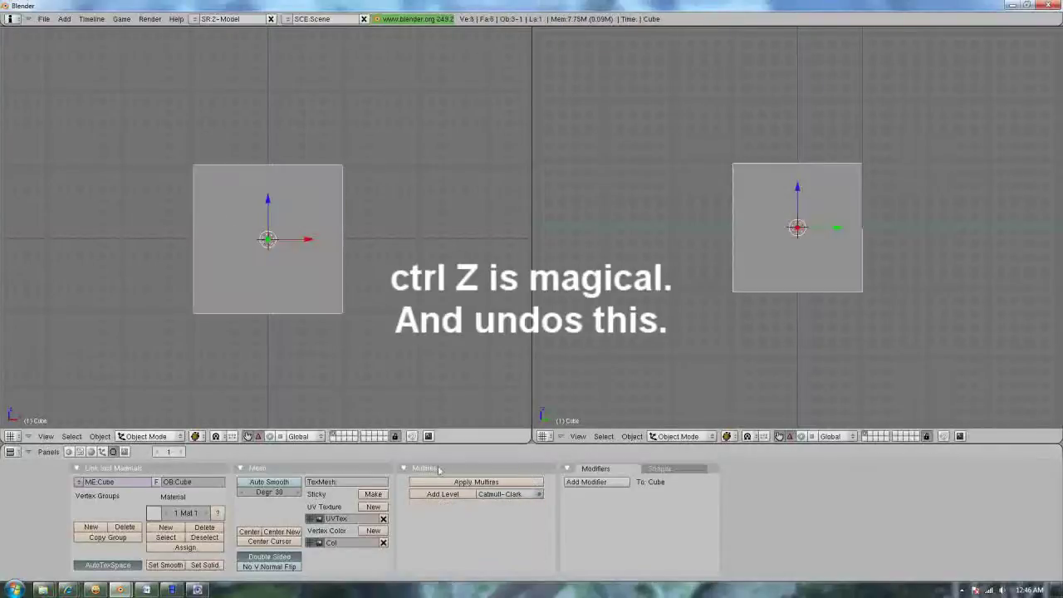
middle_drag(165, 132, 323, 190)
key(KP_1)
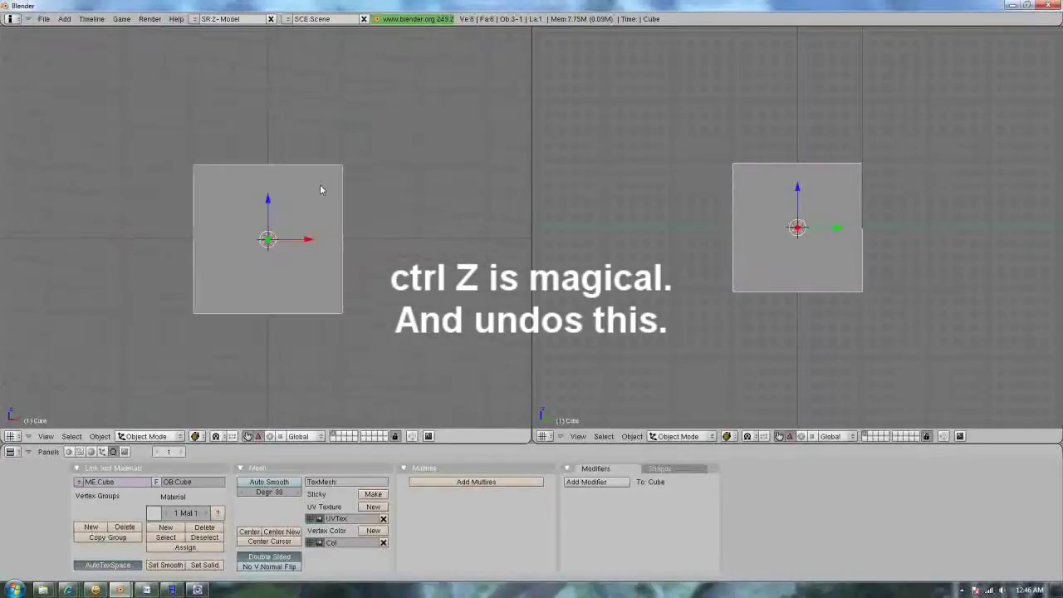
Try a Subsurf modifier on the cube and remove it.
click(615, 488)
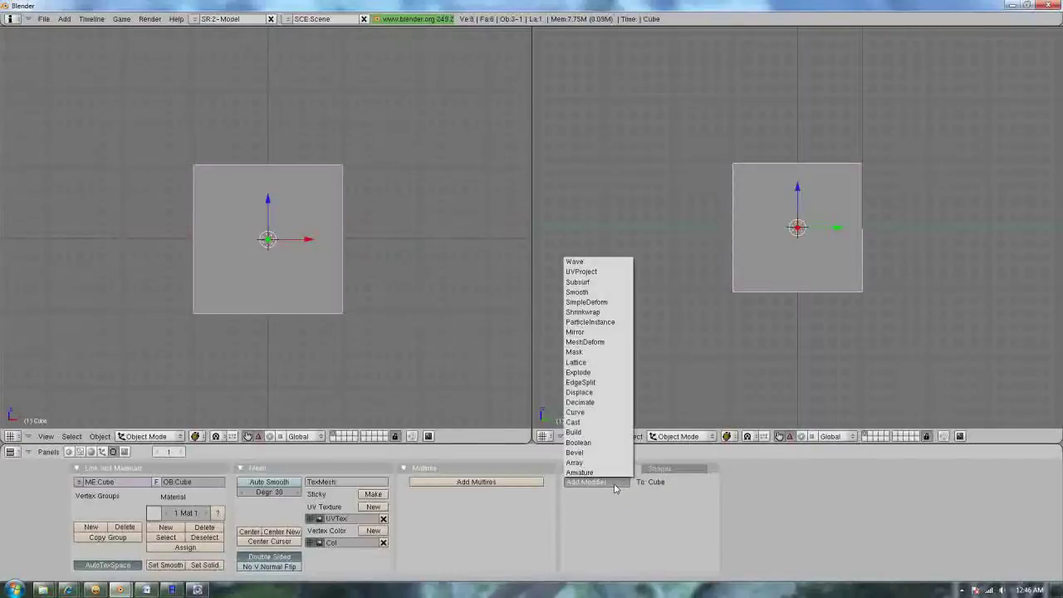
click(597, 283)
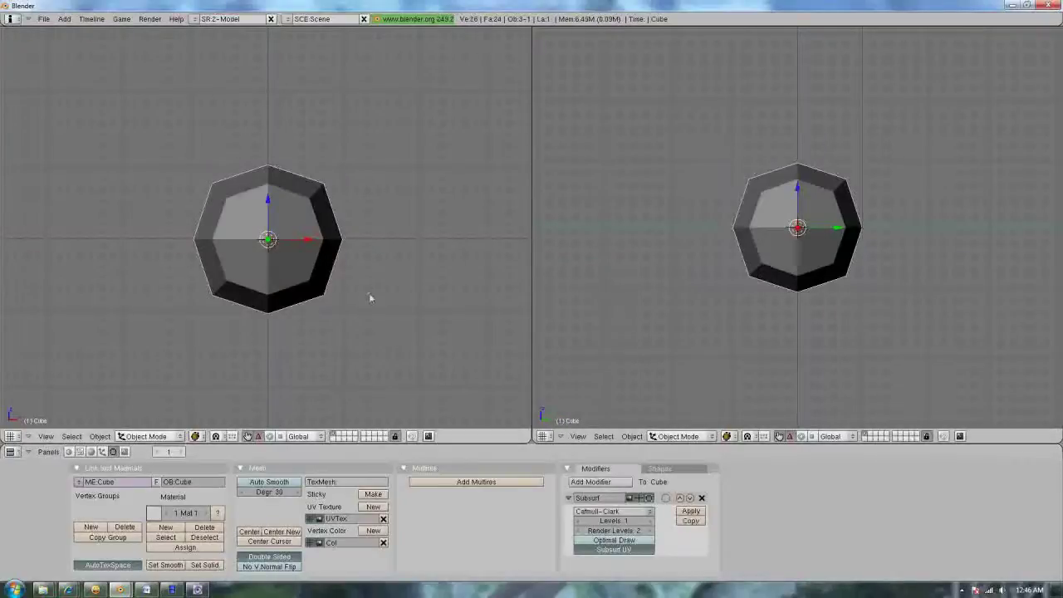
click(701, 497)
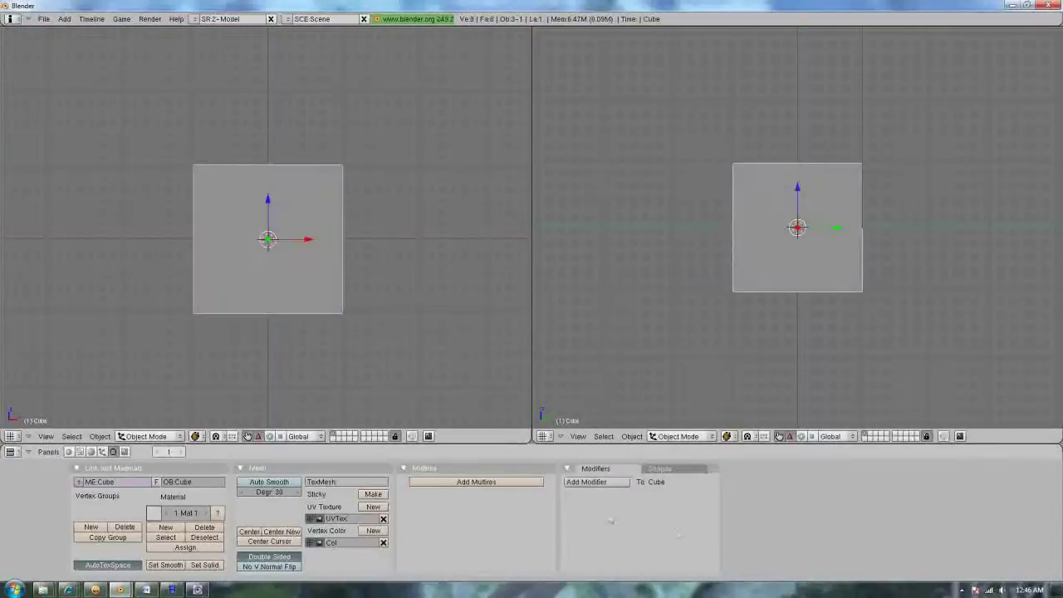
Try a Smooth modifier on the cube, inspect the shape and undo the modifier.
click(597, 481)
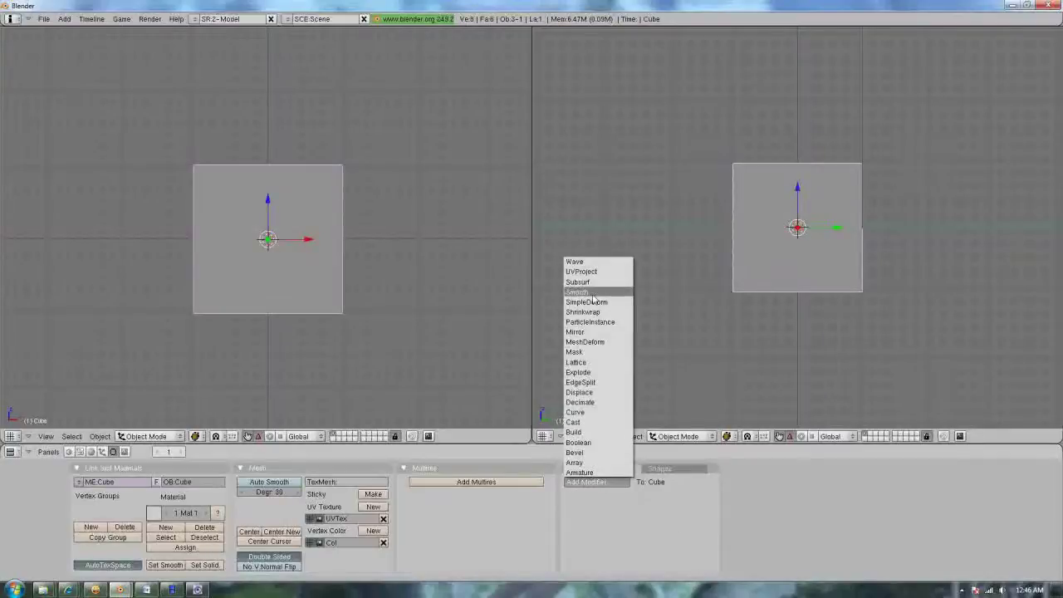
click(593, 295)
middle_drag(465, 332, 275, 376)
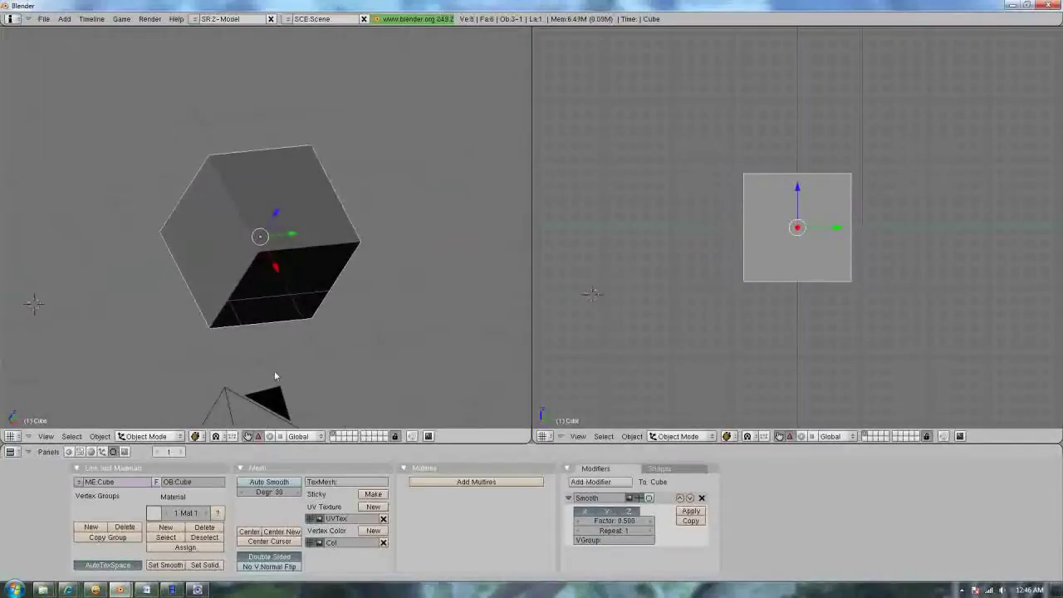
key(KP_1)
key(ctrl+z)
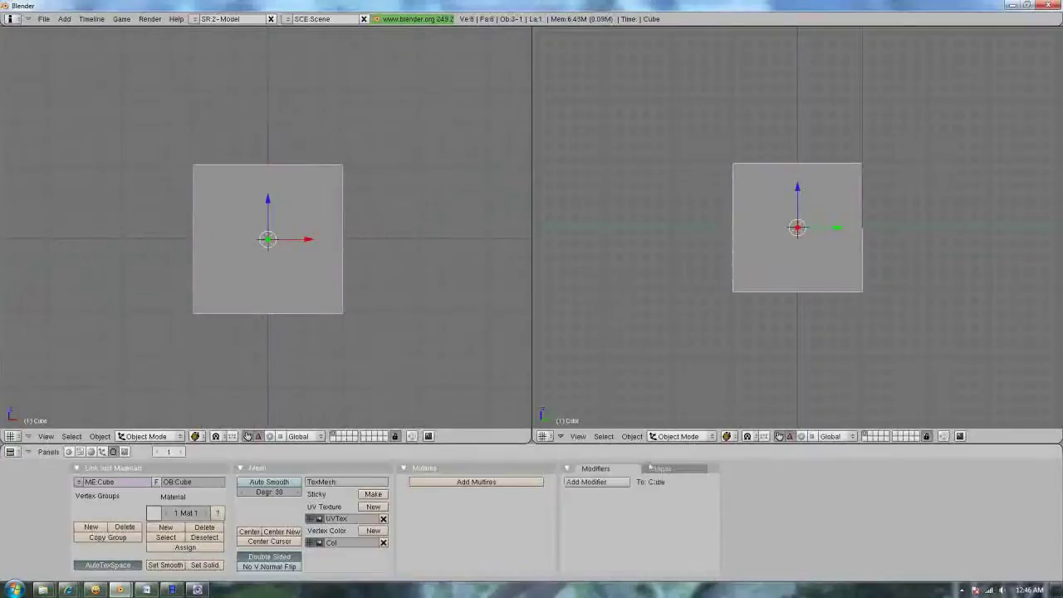
Add a Mirror modifier to the cube and move the object along the positive X axis.
click(622, 488)
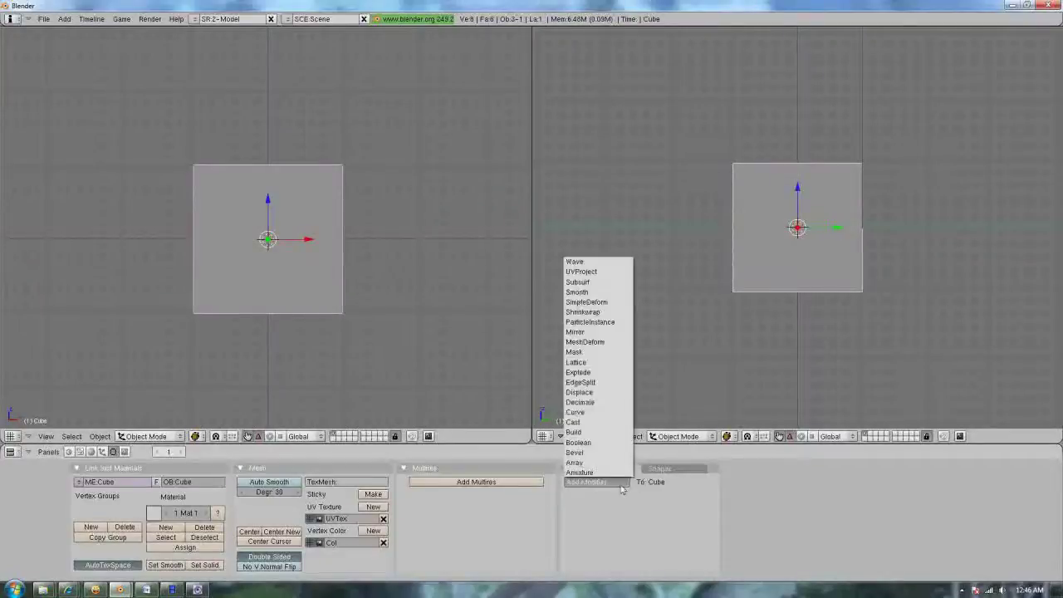
click(577, 331)
drag(304, 241, 467, 274)
scroll(465, 275, down, 5)
scroll(464, 274, down, 1)
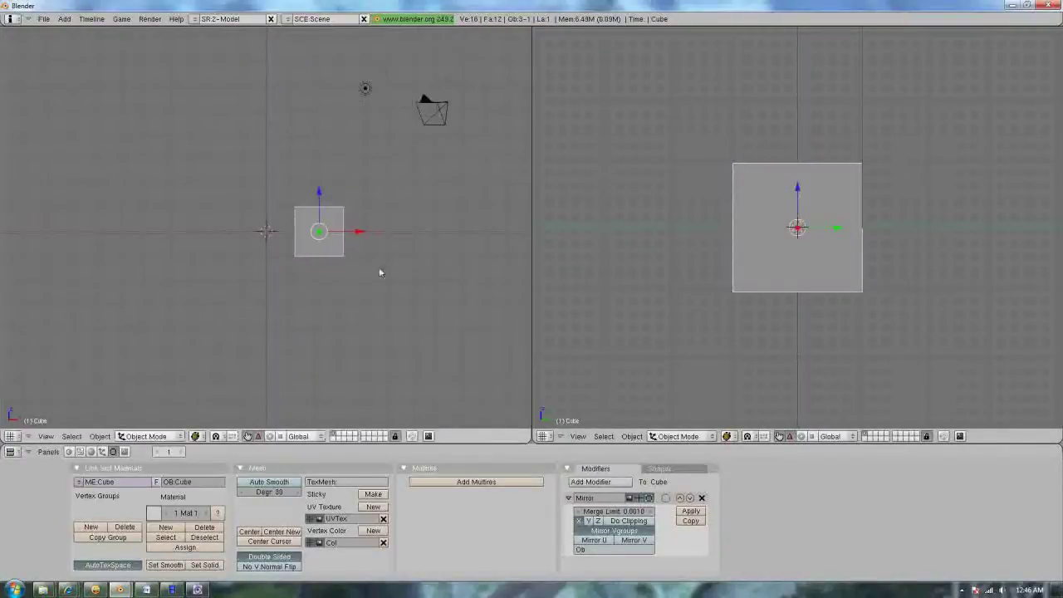
Undo the cube's move, and remove its Mirror modifier in Edit Mode.
key(ctrl+z)
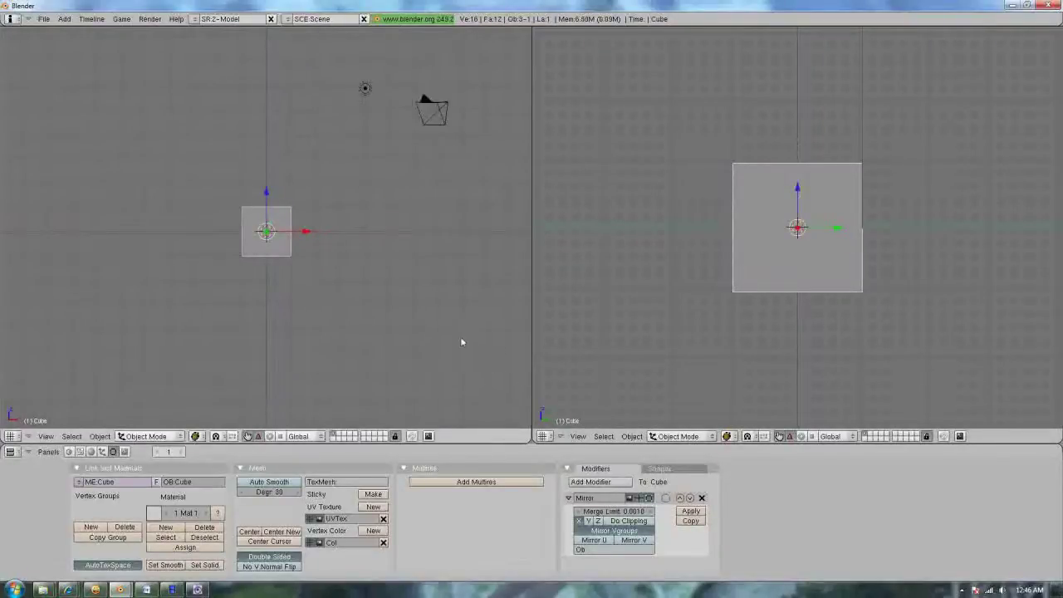
key(Tab)
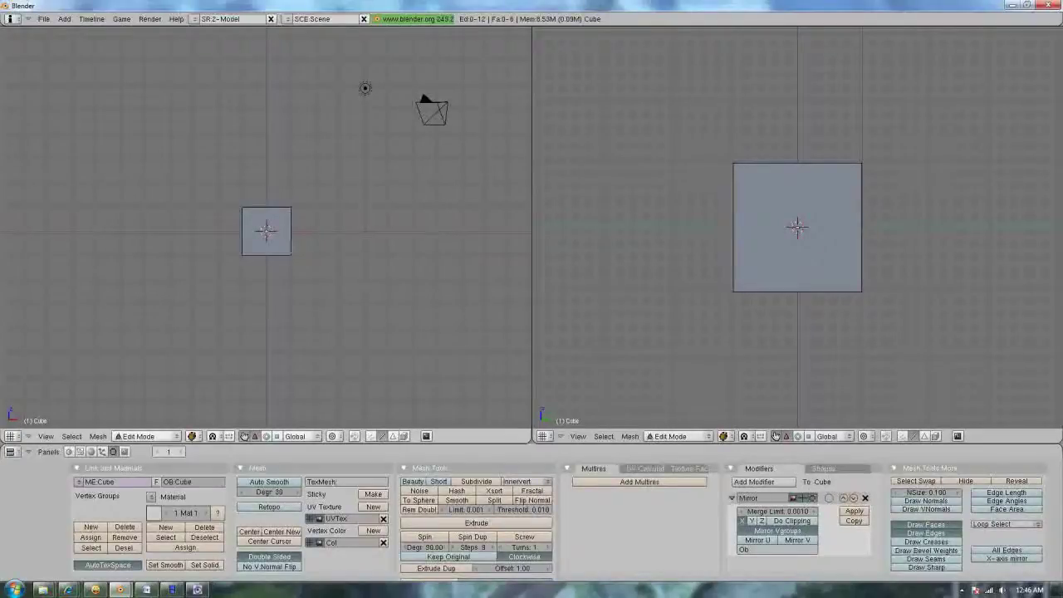
click(865, 497)
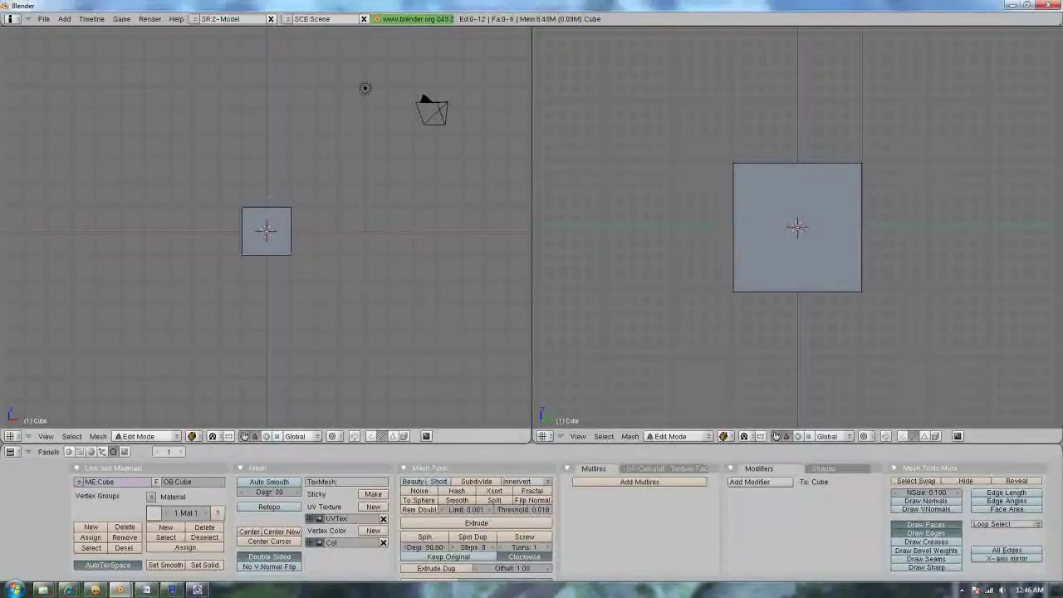
Add a single vertical loop cut through the middle of the cube's front face and clear the selection.
key(k)
click(270, 240)
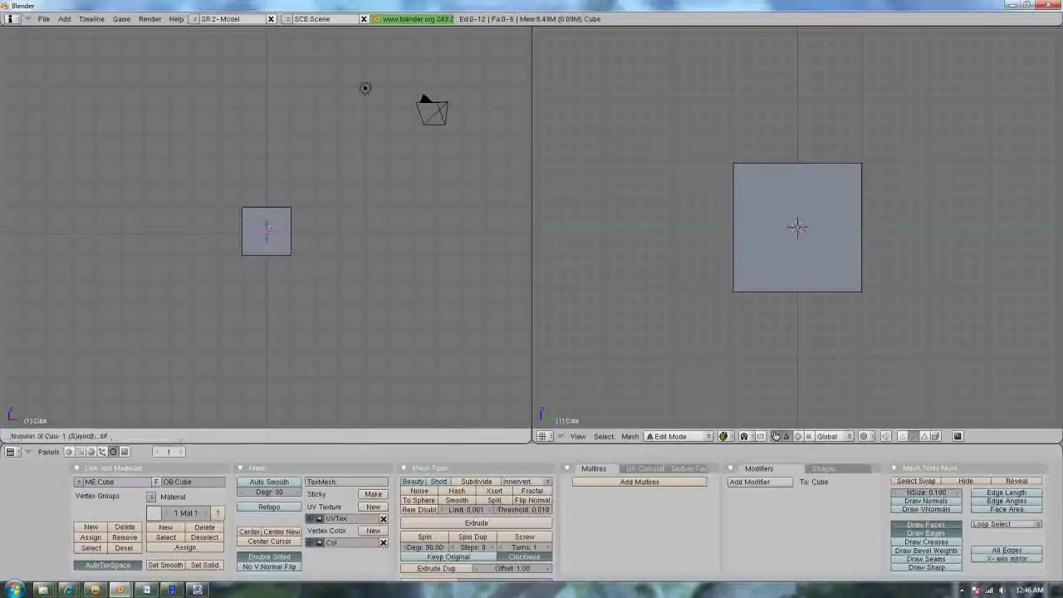
click(268, 235)
click(267, 235)
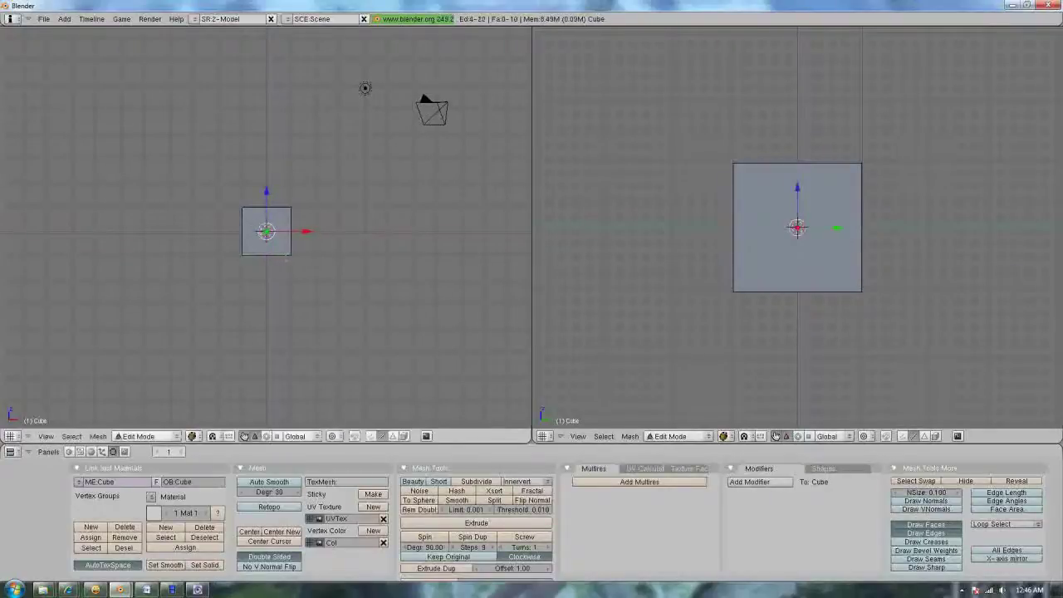
scroll(331, 259, up, 4)
key(a)
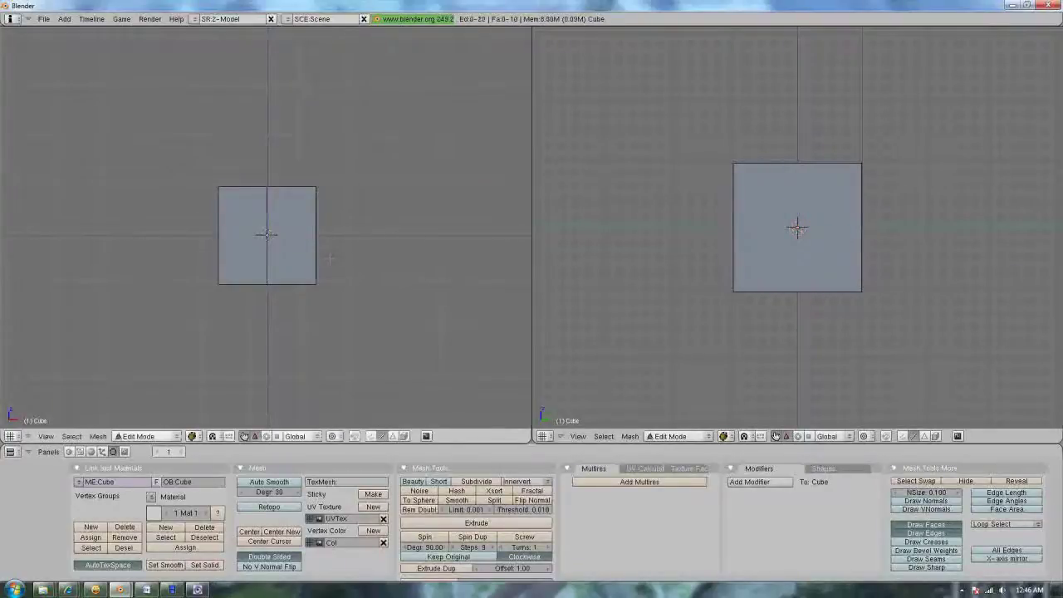
Delete the faces of the cube's half on the negative X side and return to the front view.
drag(281, 327, 280, 327)
mouse_move(242, 218)
middle_down()
mouse_move(274, 261)
mouse_move(275, 239)
mouse_move(253, 218)
middle_up()
key(x)
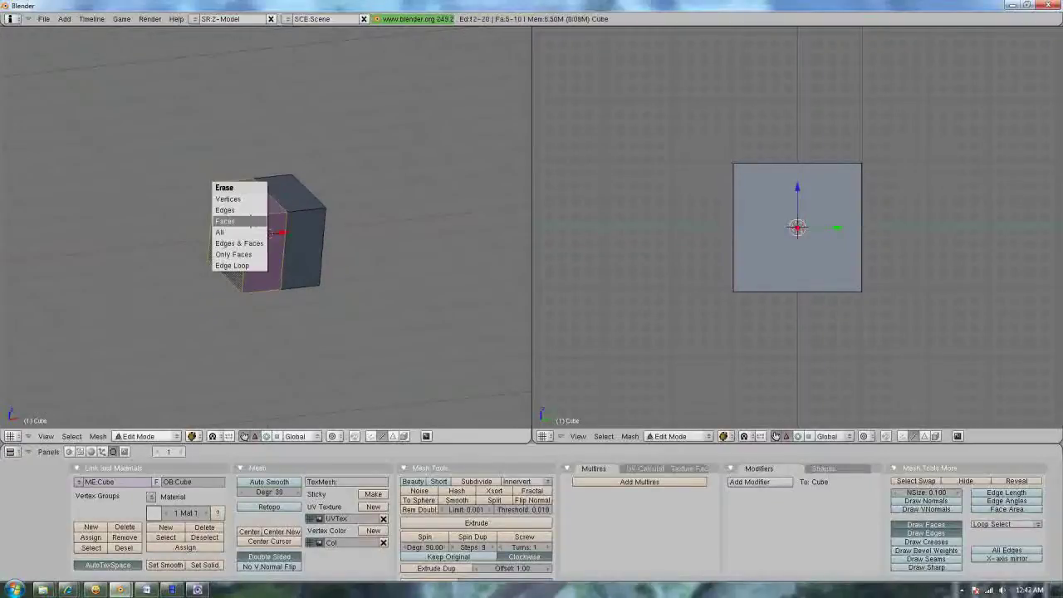
click(252, 221)
key(KP_1)
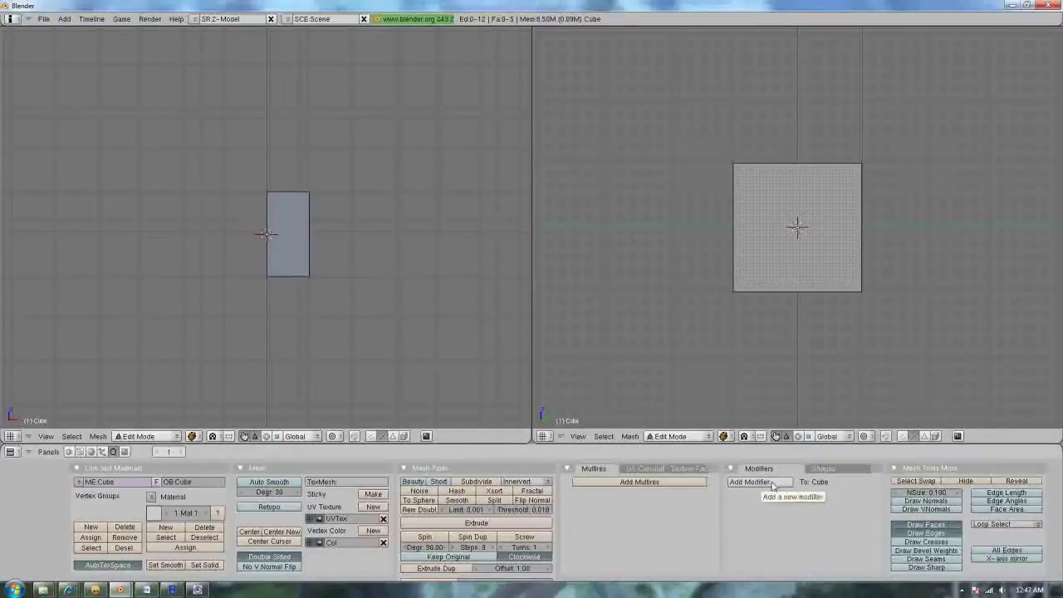
Select the whole remaining half and add a Mirror modifier to it, checking the mirrored cube from an angle.
key(a)
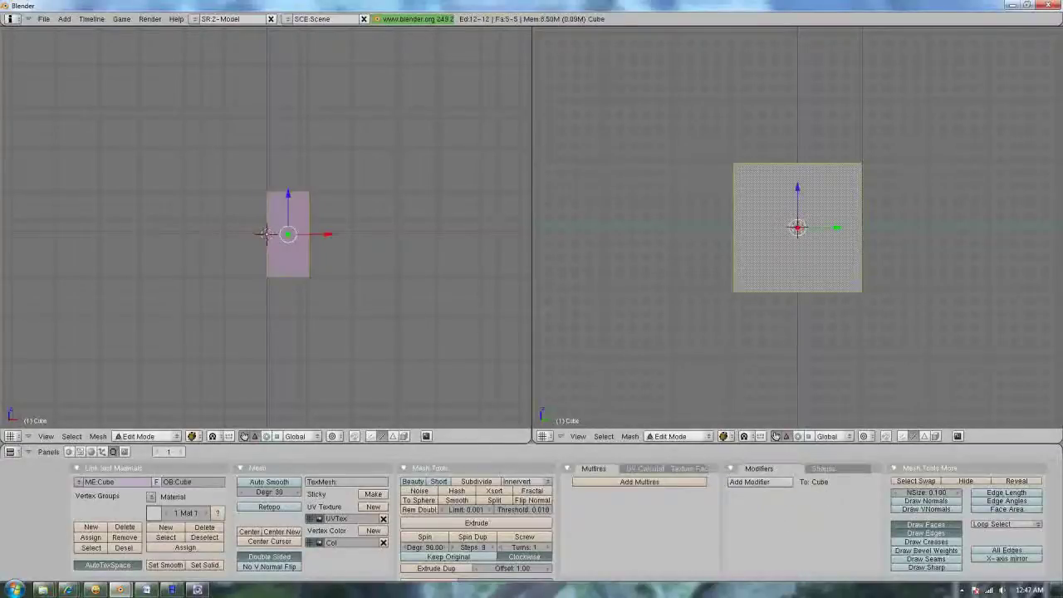
click(756, 483)
click(738, 331)
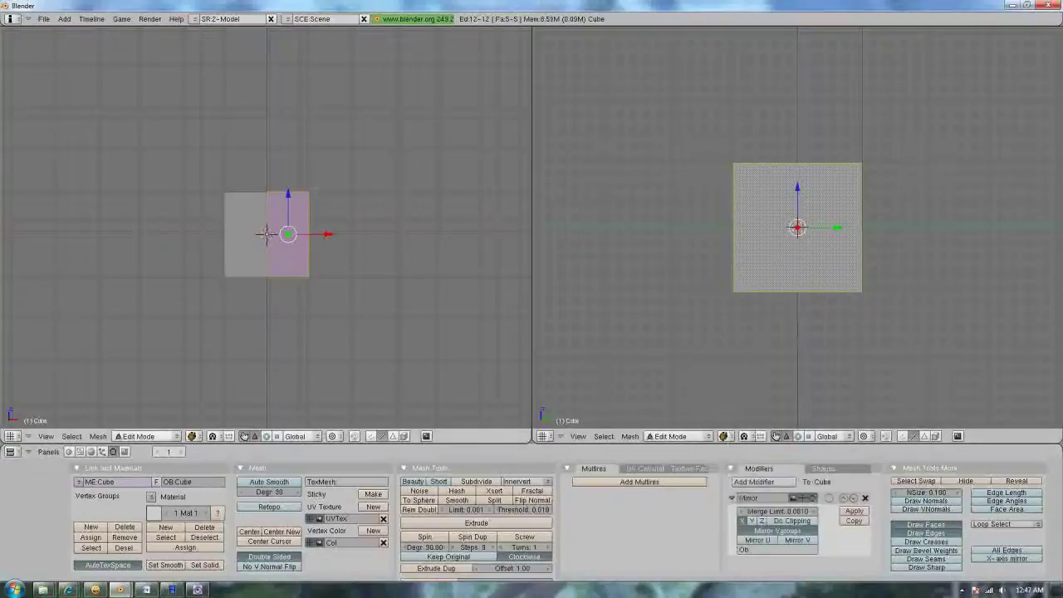
scroll(266, 234, up, 4)
middle_drag(268, 241, 232, 252)
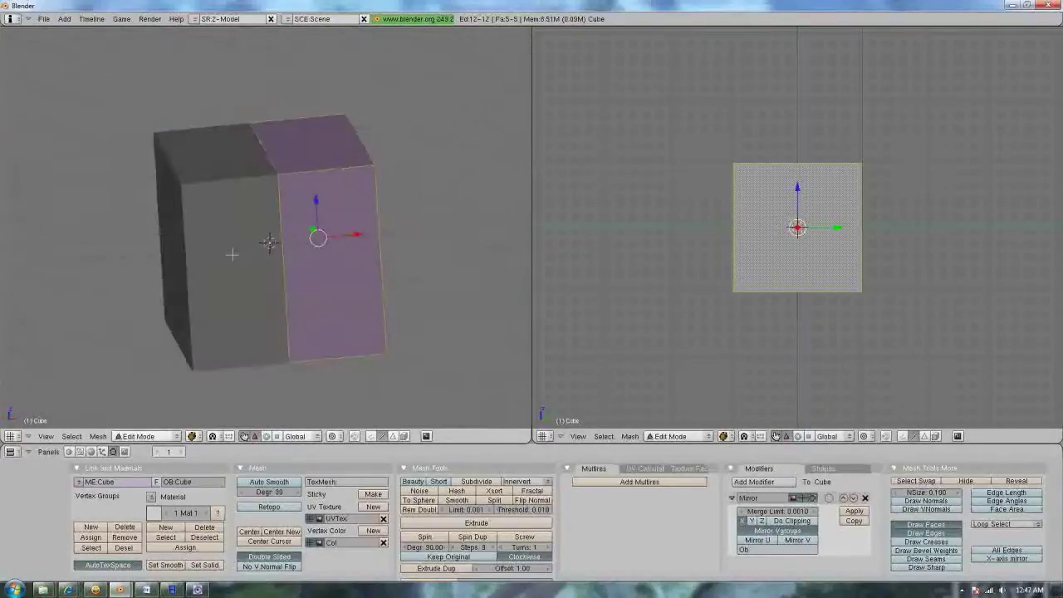
Select only the half-cube's top vertices and try moving them freely with mirror clipping off.
key(KP_7)
key(a)
key(b)
drag(248, 117, 378, 161)
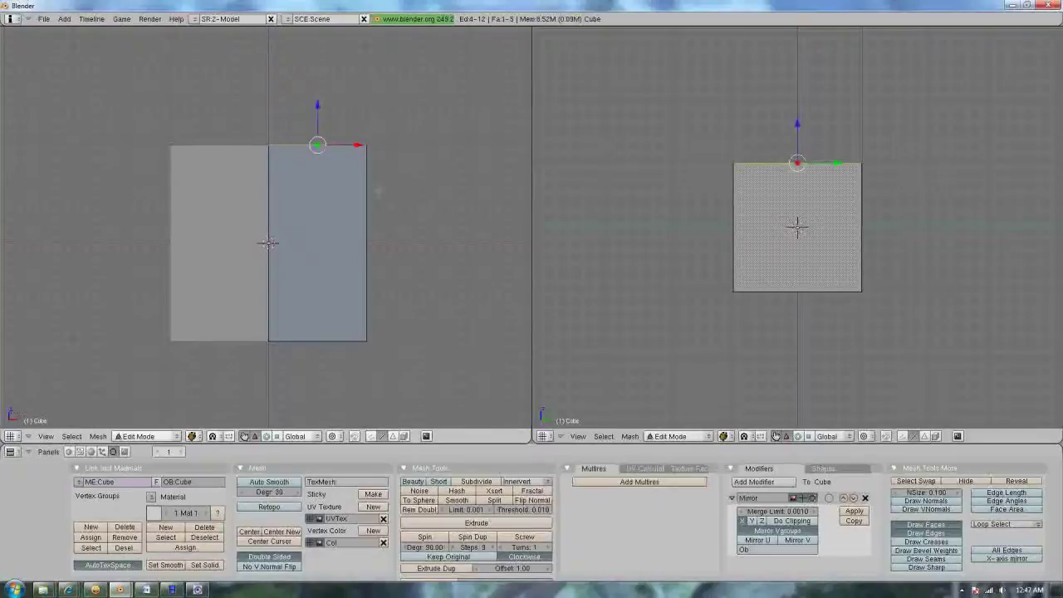
key(g)
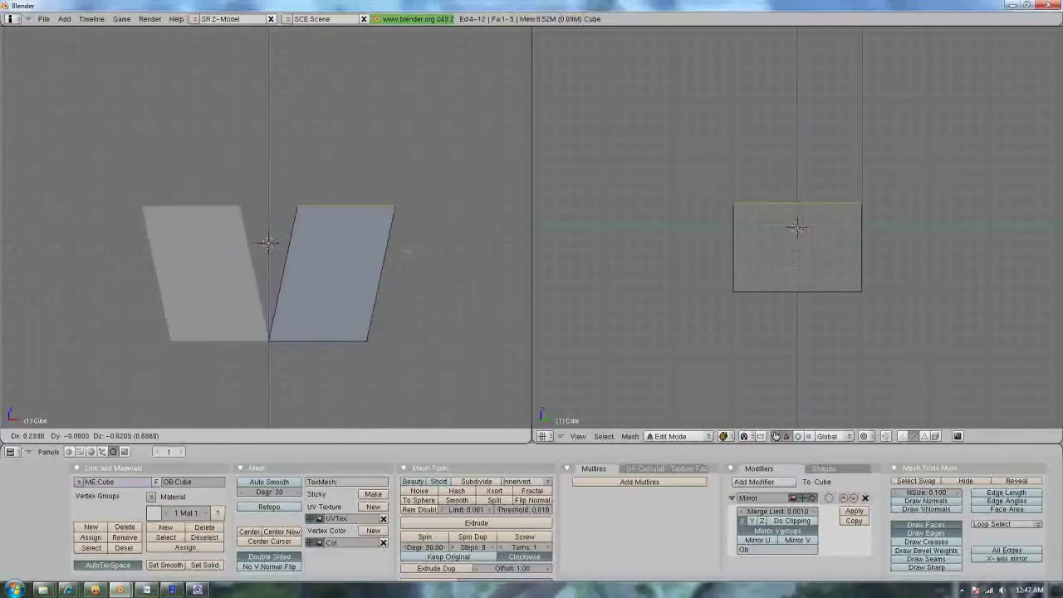
key(Escape)
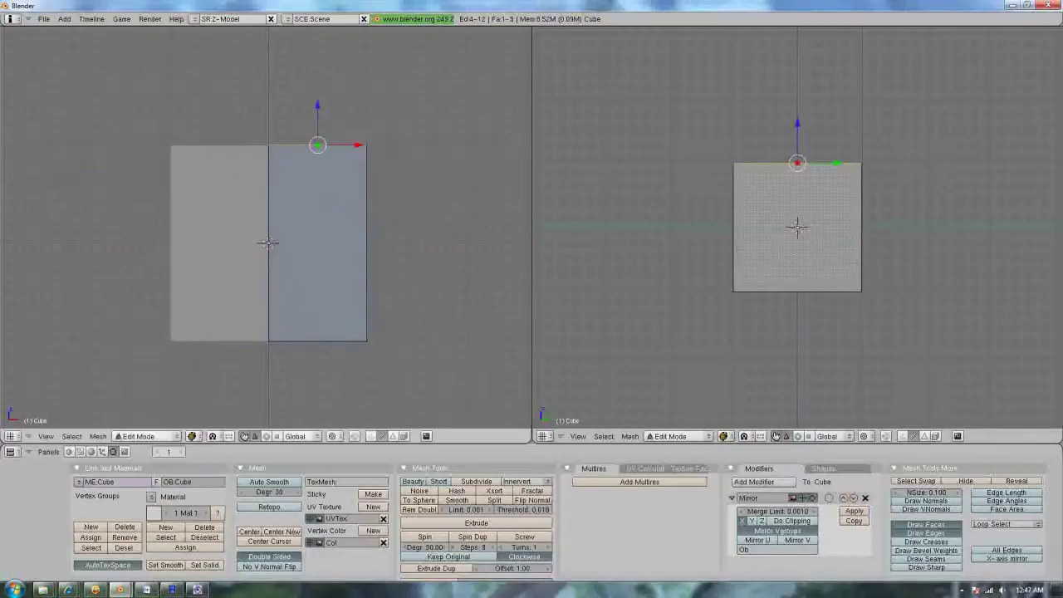
Enable Do Clipping on the Mirror modifier, try moving the top vertices along positive X, and undo the move.
click(804, 523)
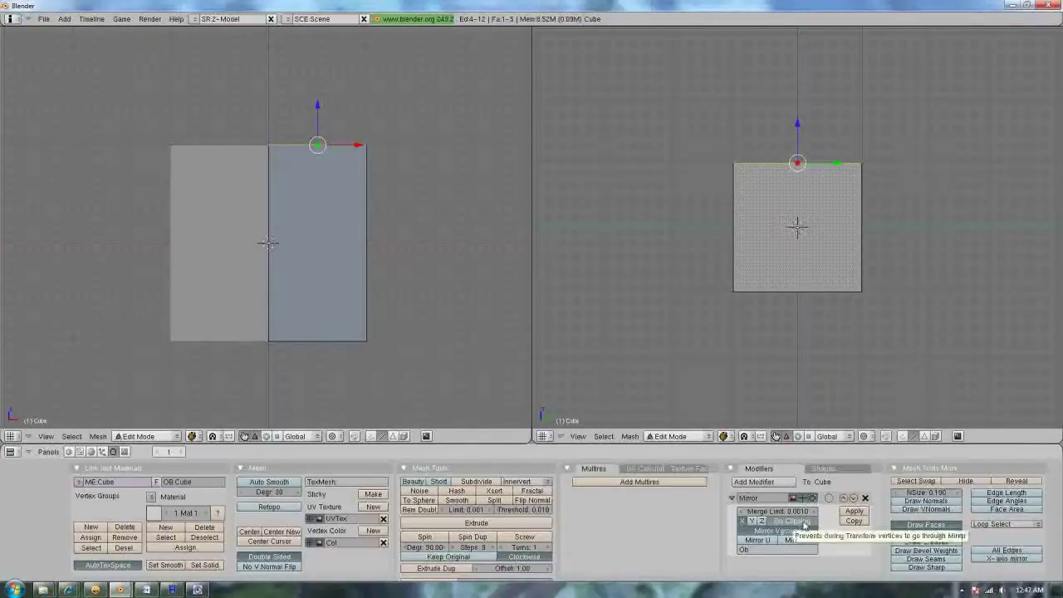
drag(360, 145, 399, 172)
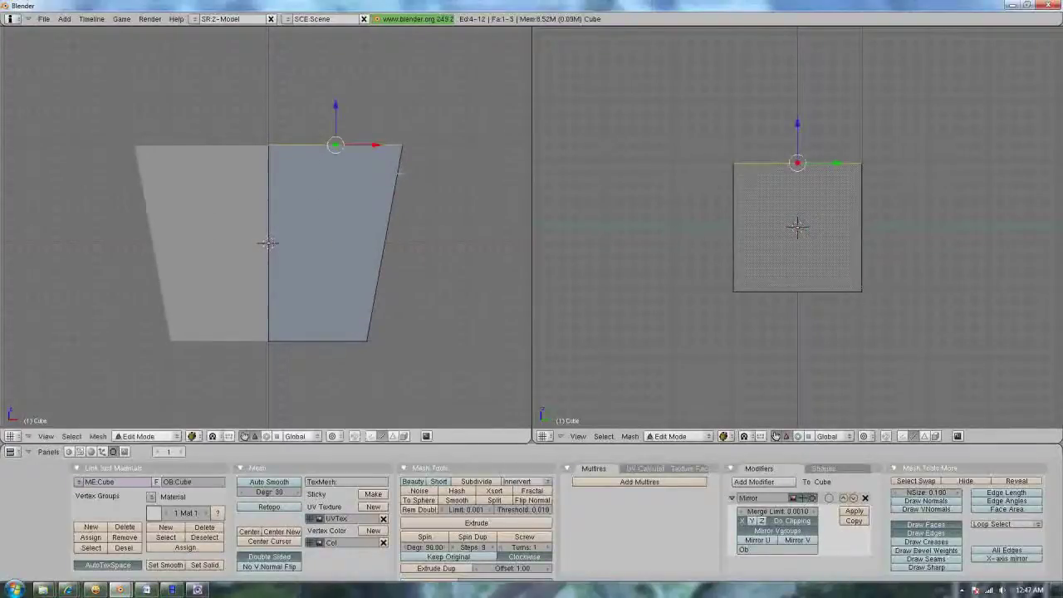
key(ctrl+z)
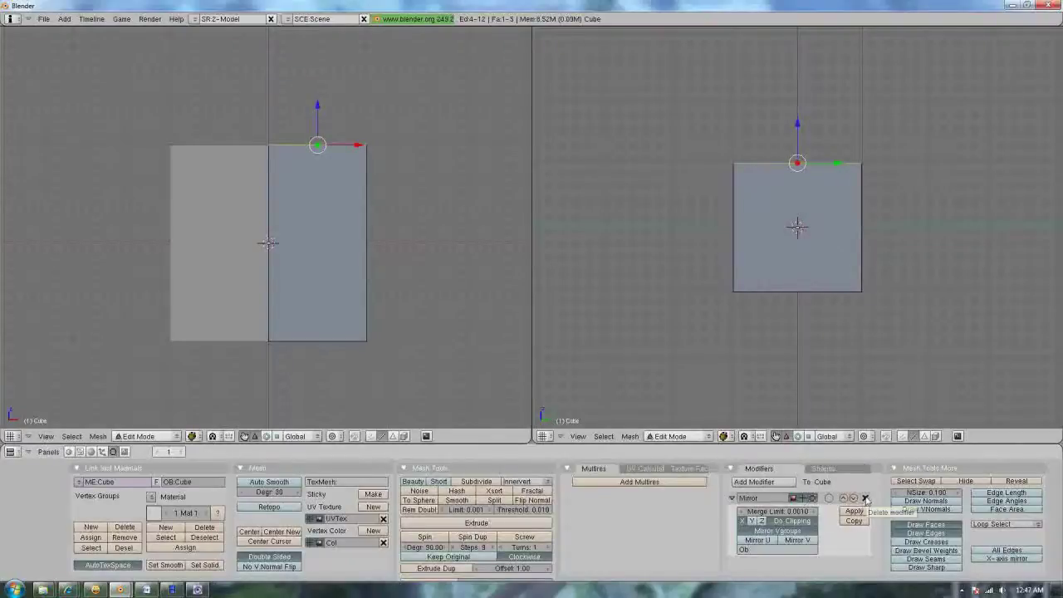
Remove the Mirror modifier and undo the mesh edits back to the full, uncut cube.
click(865, 499)
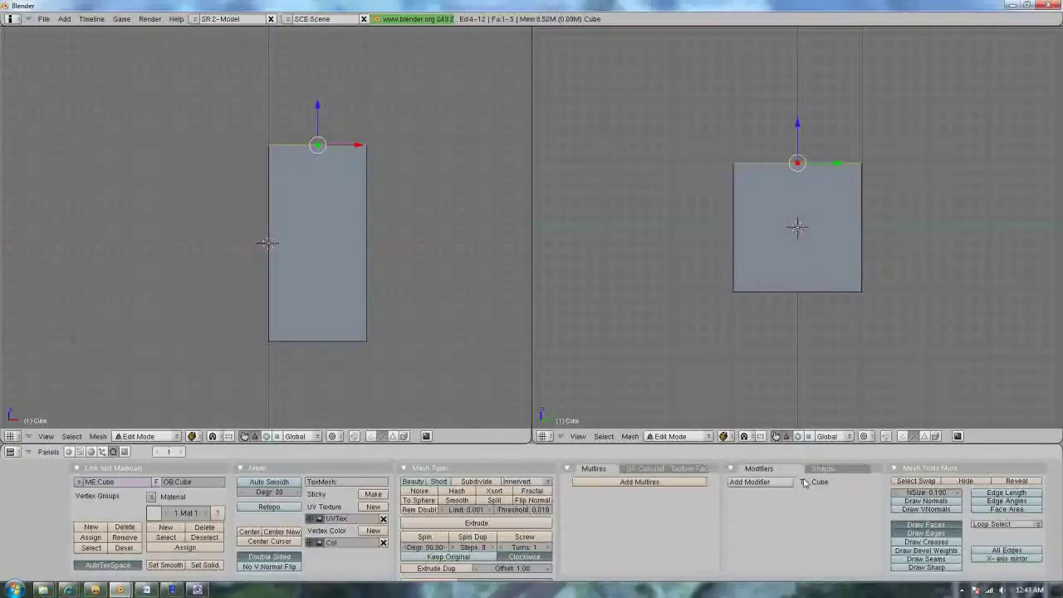
key(a)
key(ctrl+z)
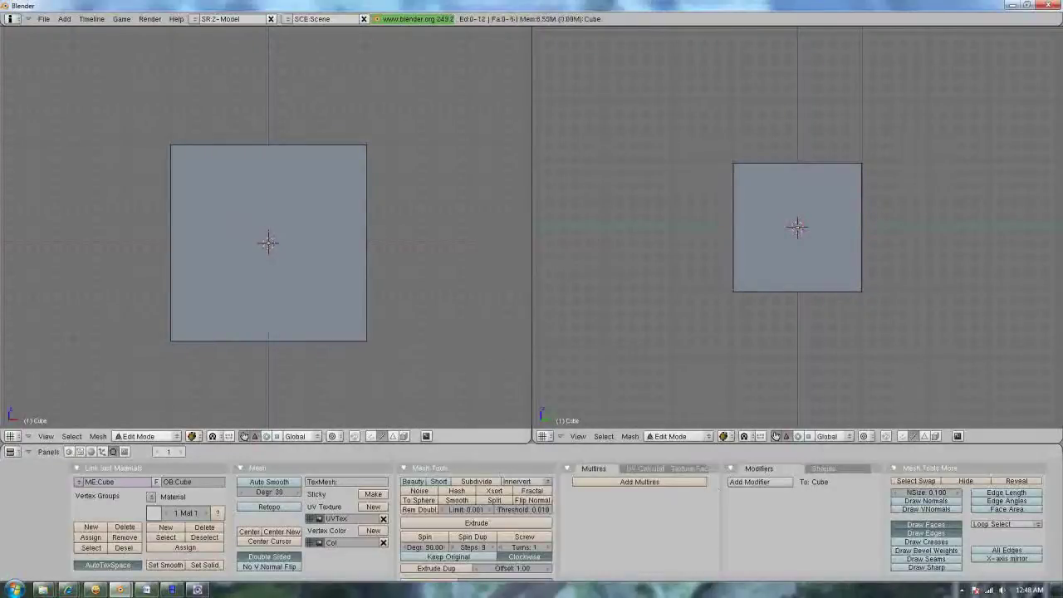
click(688, 468)
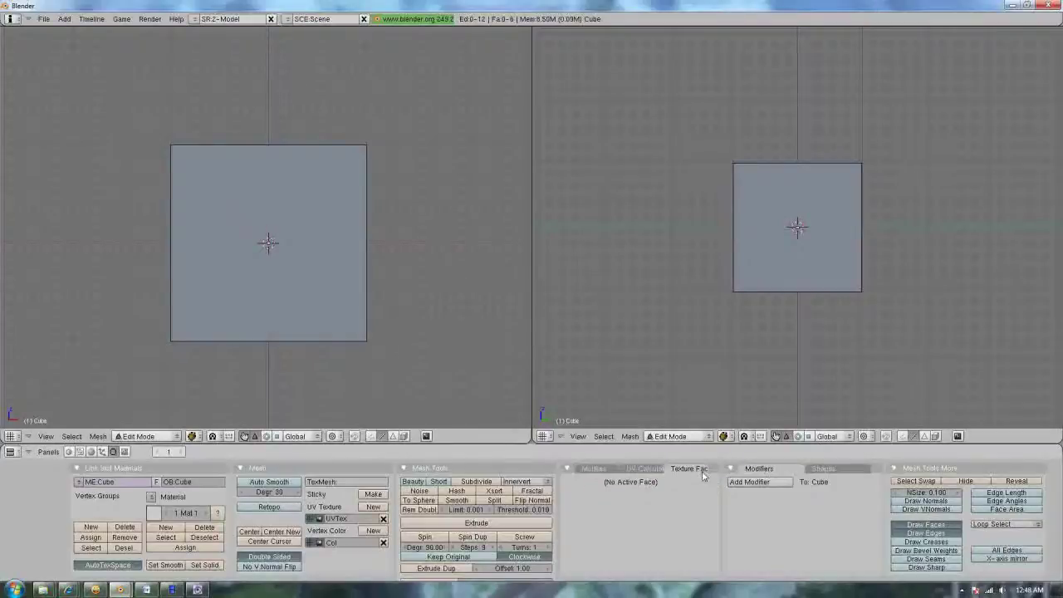
click(654, 470)
click(693, 470)
click(623, 471)
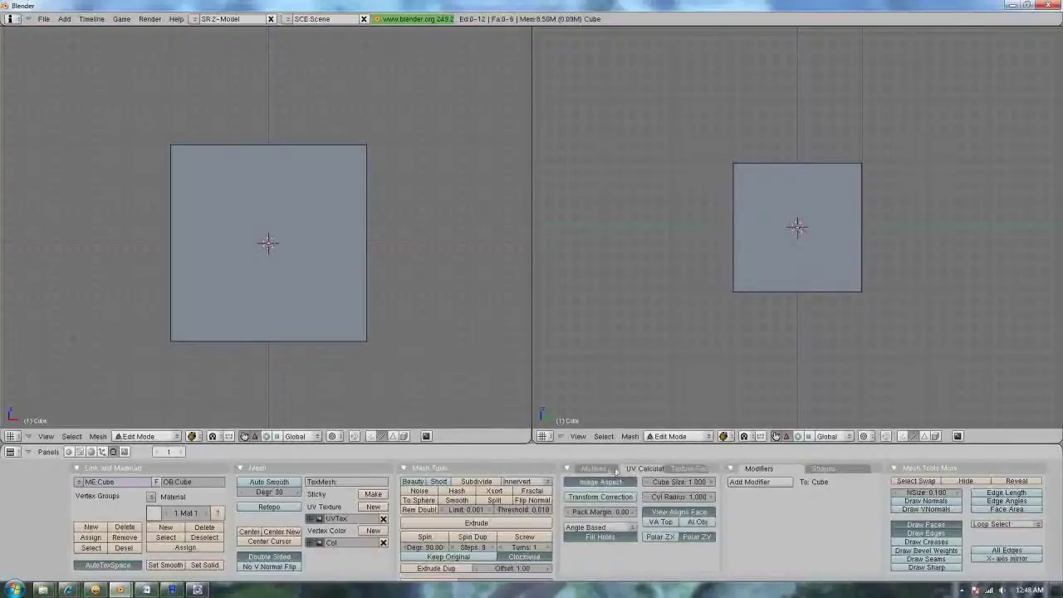
click(598, 470)
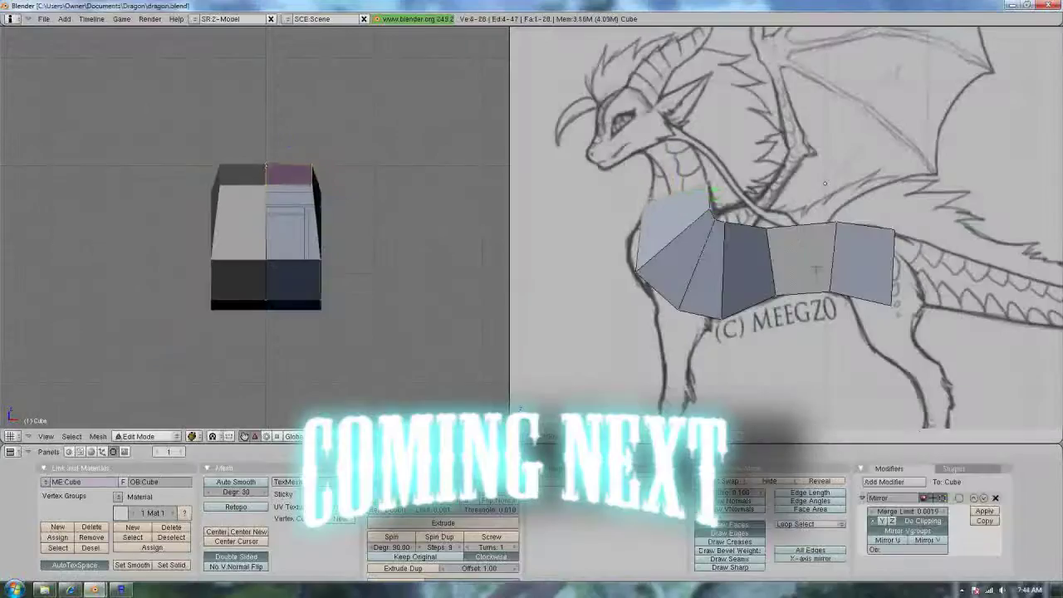
Add a loop cut across the base of the dragon's neck.
click(817, 270)
key(k)
click(816, 269)
click(676, 231)
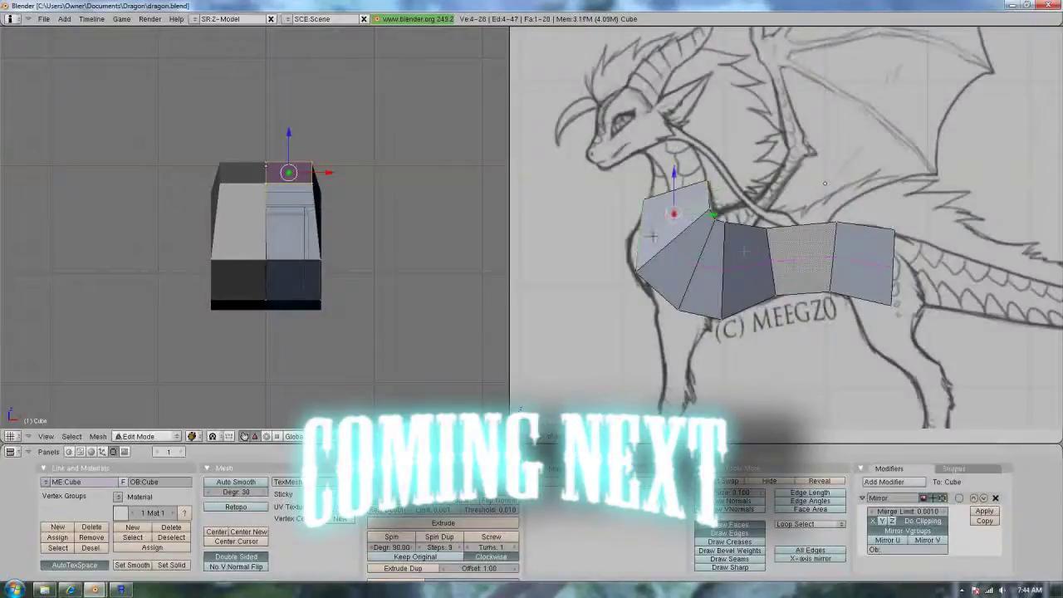
click(677, 231)
Scale the new neck loop along the X axis and move it slightly toward the sketched chest outline.
key(s)
key(x)
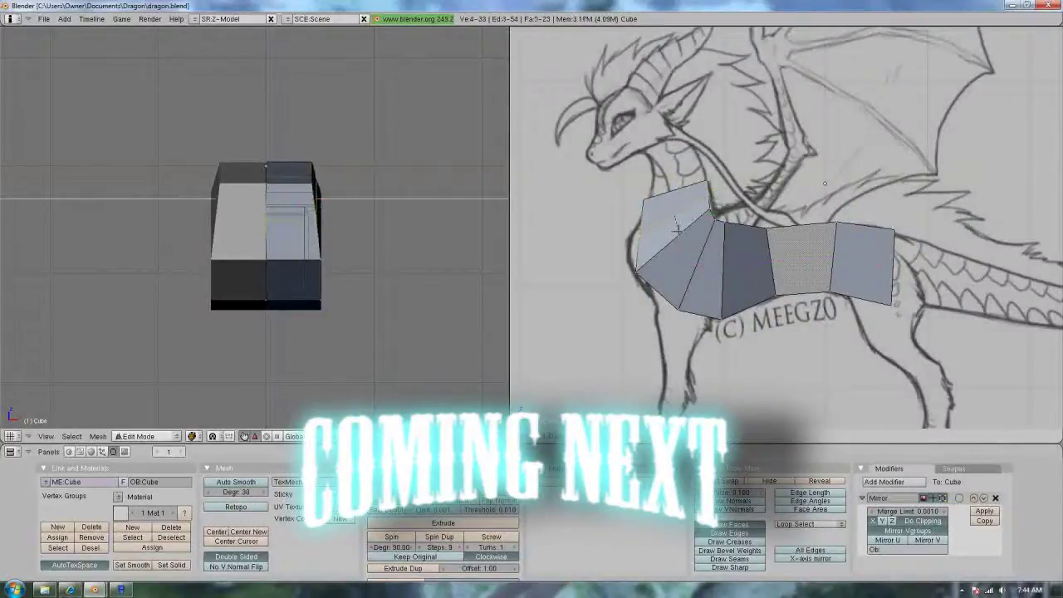
click(677, 231)
key(g)
click(668, 237)
Select the neck's top-end vertices, extrude the region upward along the sketched neck, and scale the new end.
key(a)
key(b)
drag(626, 178, 771, 207)
key(g)
right_click(772, 206)
key(e)
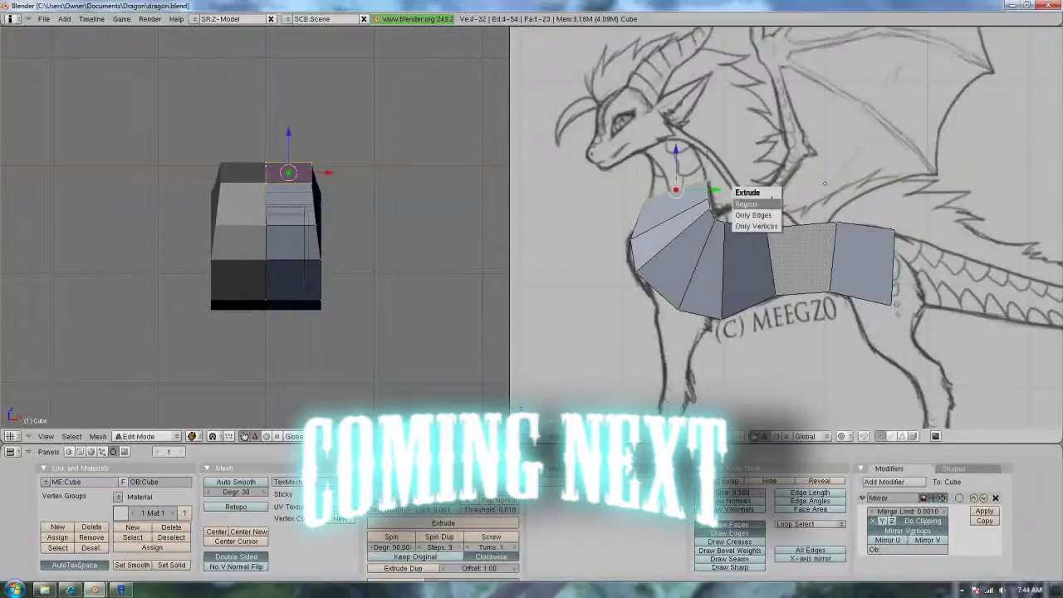
click(771, 203)
click(770, 161)
key(s)
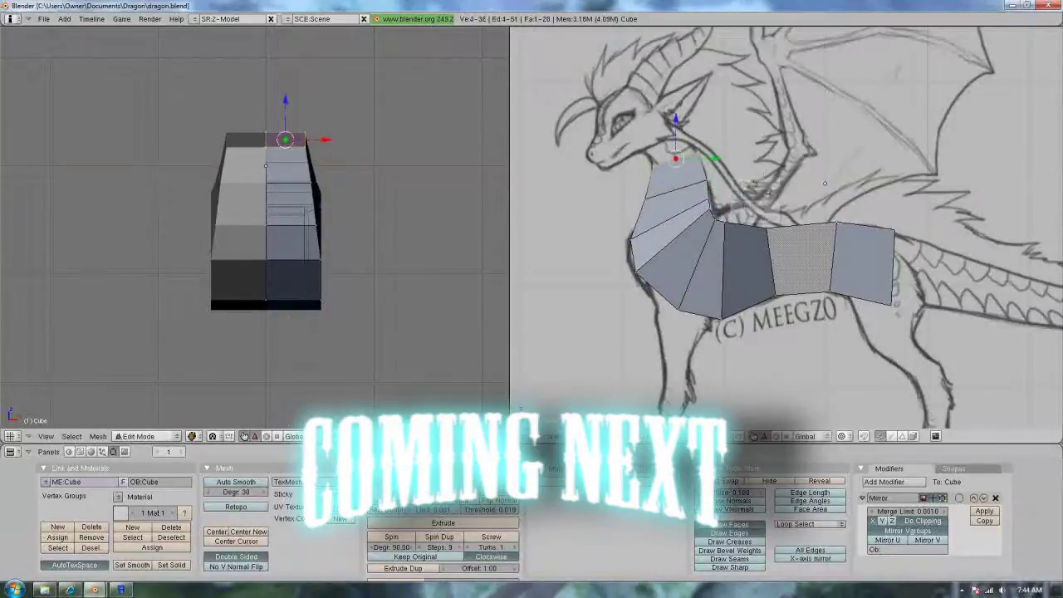